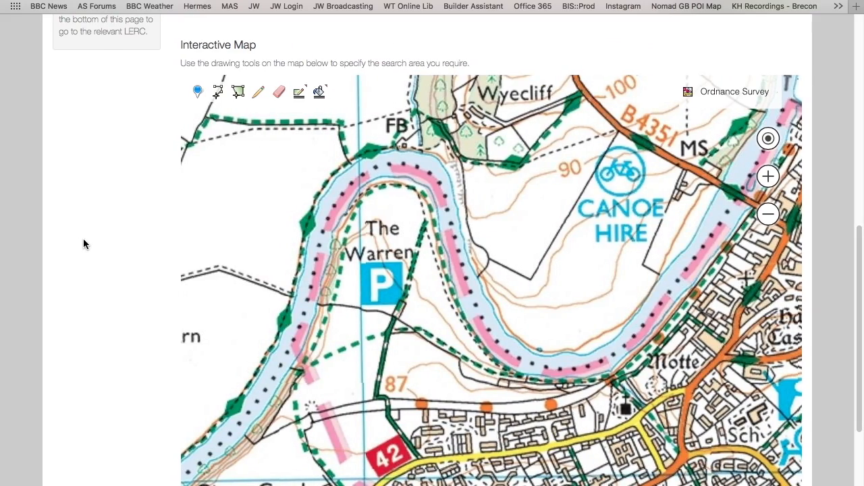
# Step: Go to the Aderyn home page and open the Partner Data Search page from there
pyautogui.scroll(8, 85, 241)
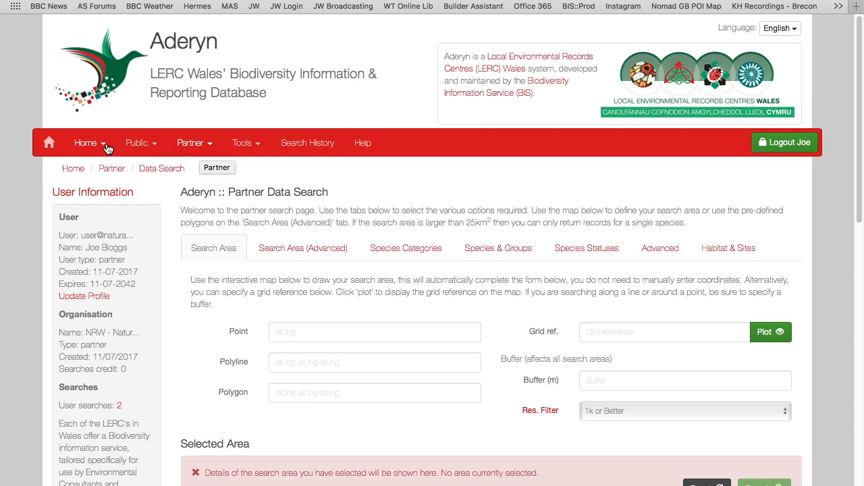
pyautogui.click(91, 144)
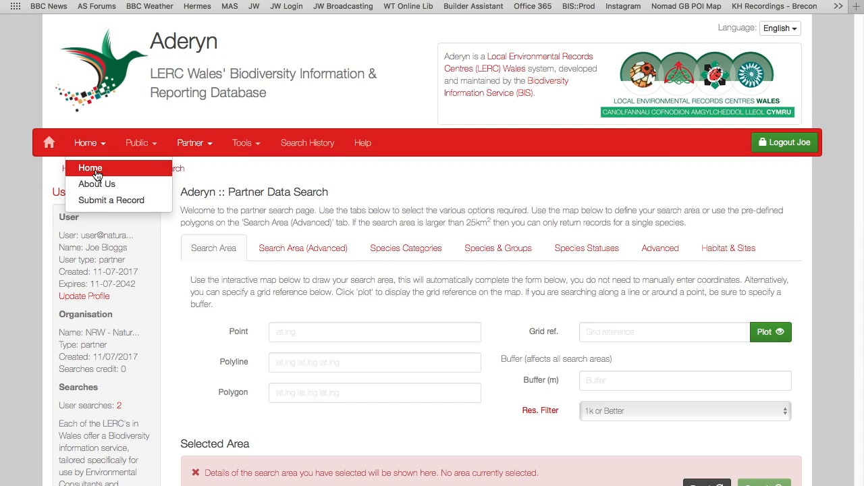
pyautogui.click(90, 167)
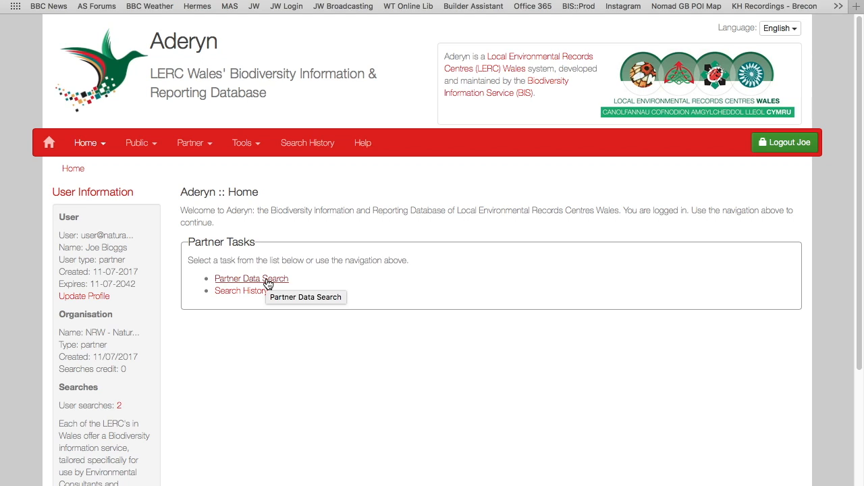
pyautogui.click(206, 148)
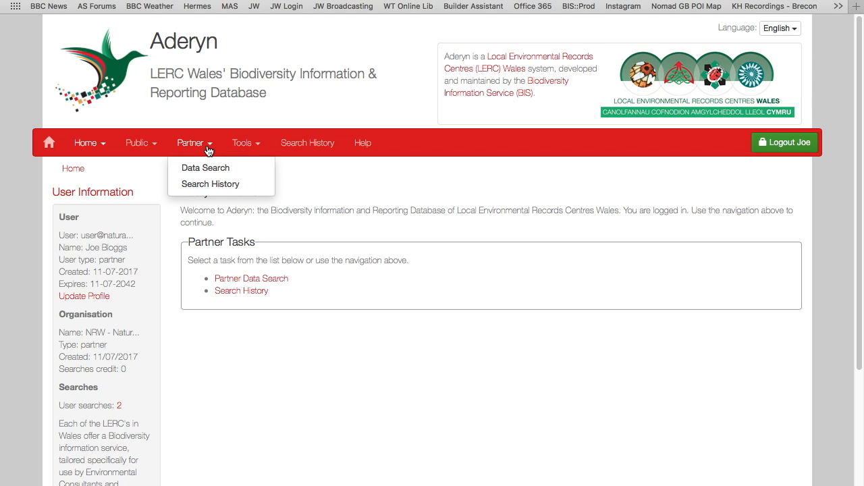
pyautogui.click(204, 168)
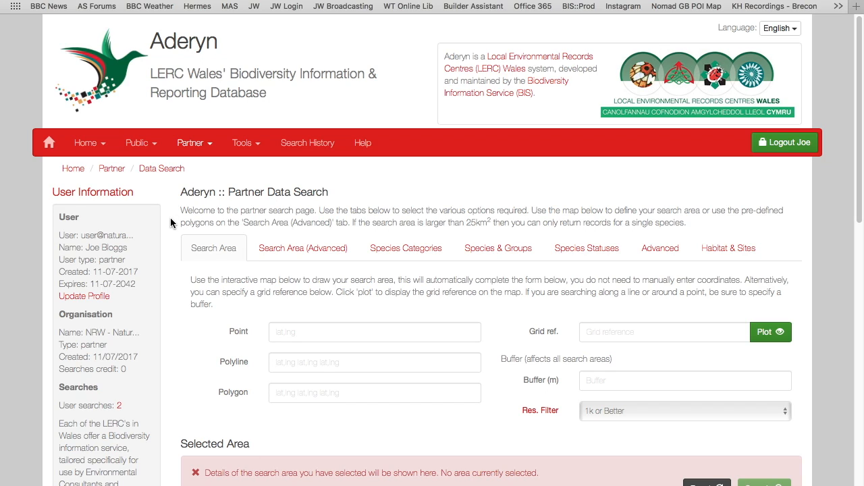
# Step: Examine the advanced search area options, including the list of uploaded shapefiles, and return to the basic search area form
pyautogui.scroll(-1, 169, 224)
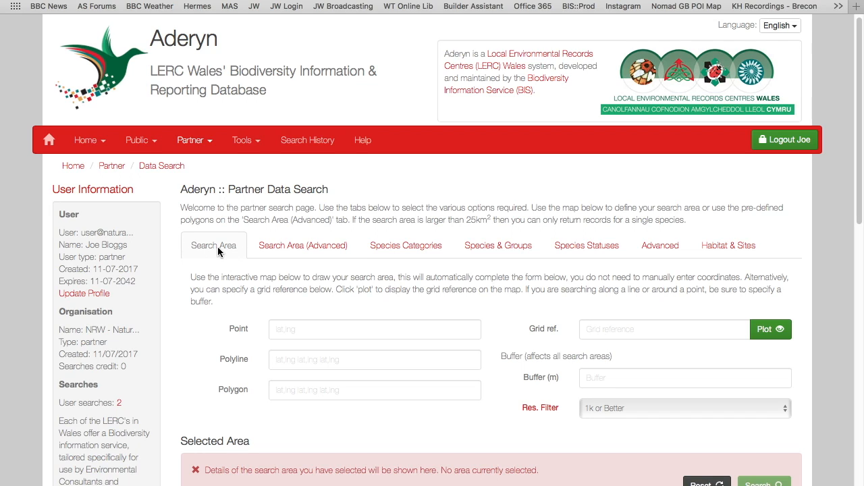
pyautogui.click(292, 248)
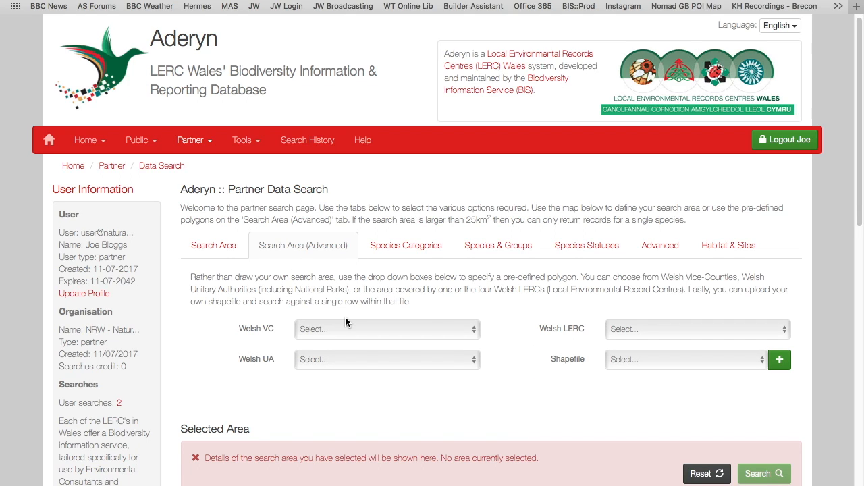
pyautogui.click(717, 365)
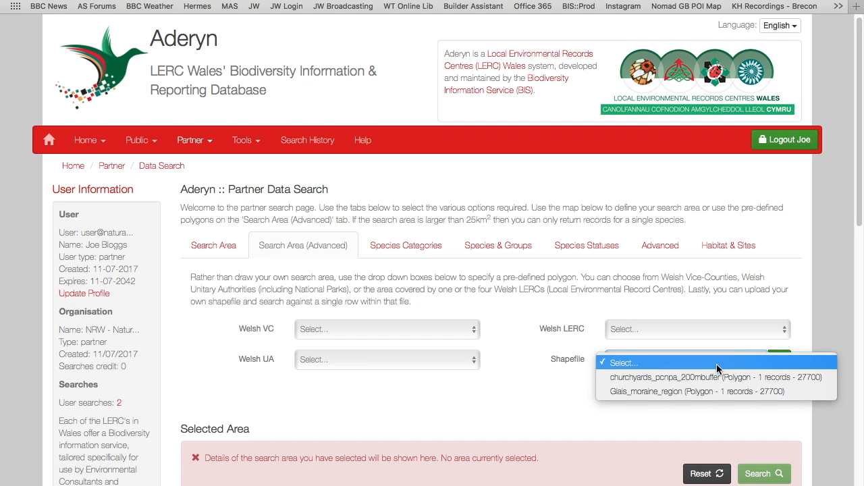
pyautogui.click(561, 375)
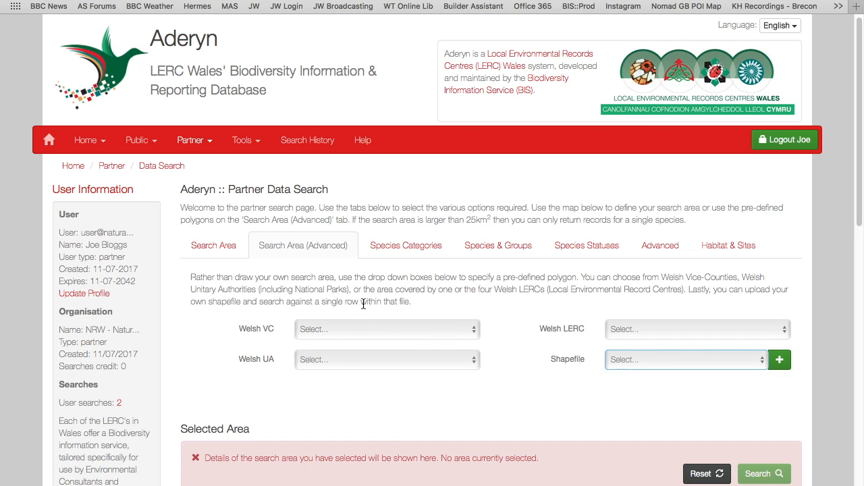
pyautogui.click(214, 248)
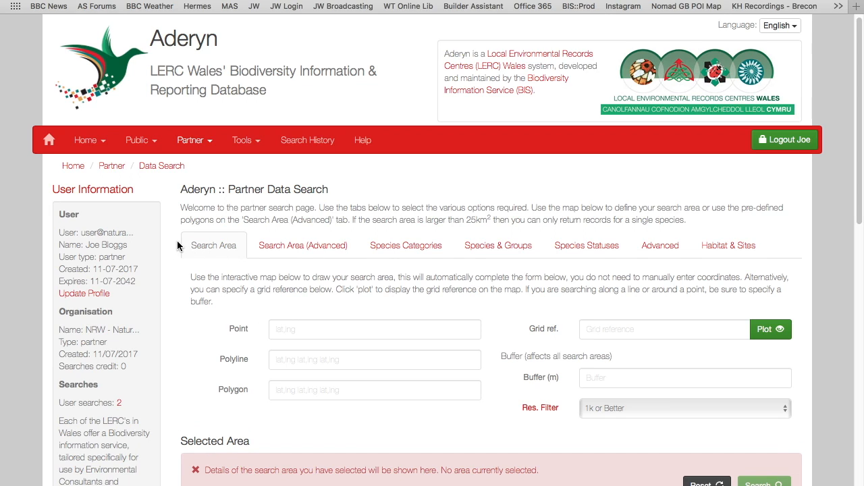
# Step: Review the point, polyline, polygon and buffer fields of the search form and the interactive map's drawing tools
pyautogui.scroll(1, 172, 266)
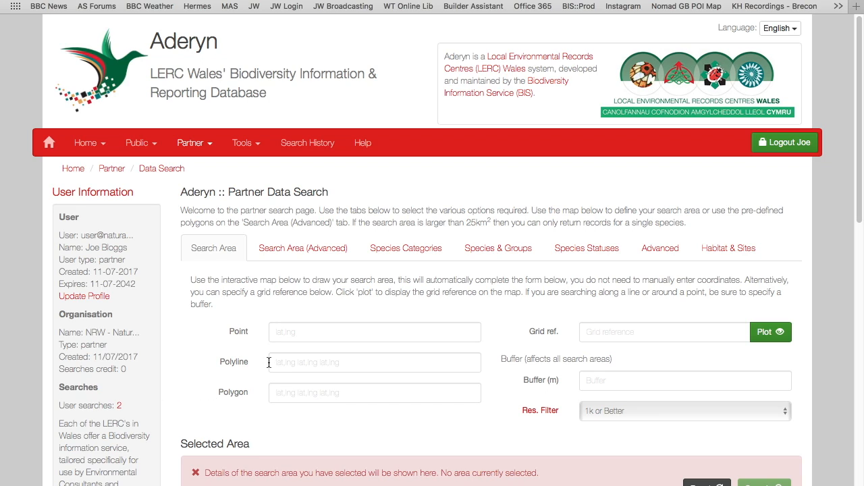
pyautogui.click(598, 382)
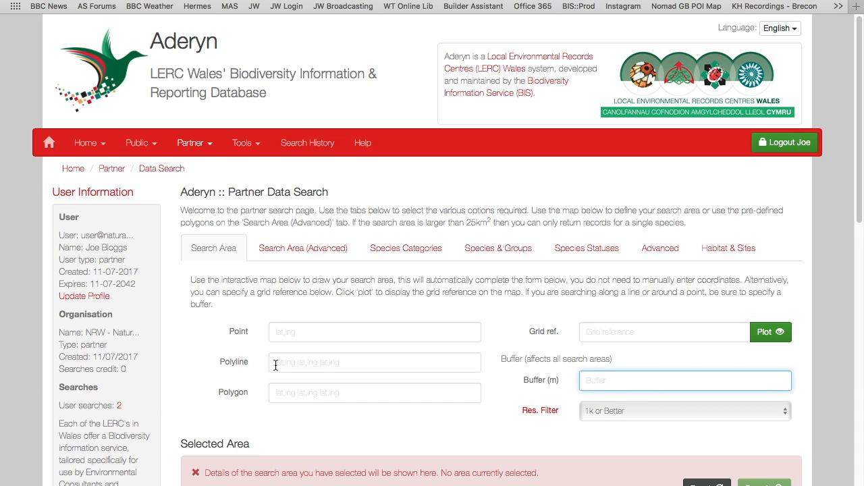
pyautogui.click(276, 392)
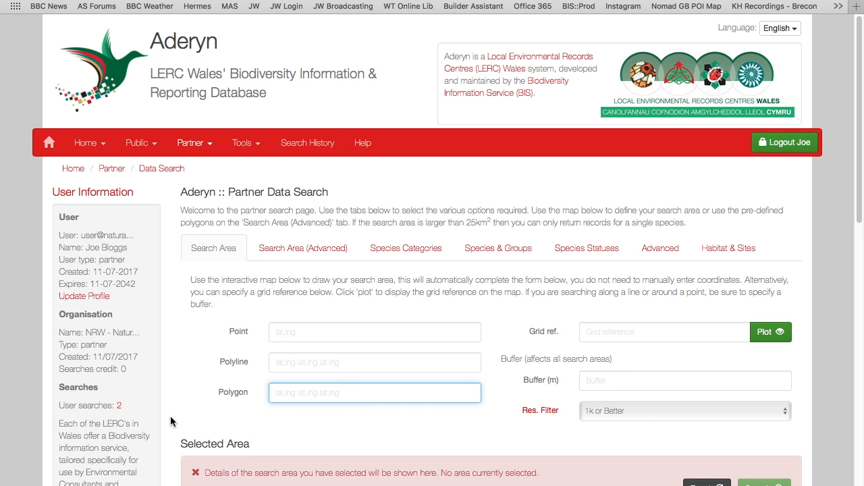
pyautogui.scroll(-3, 169, 415)
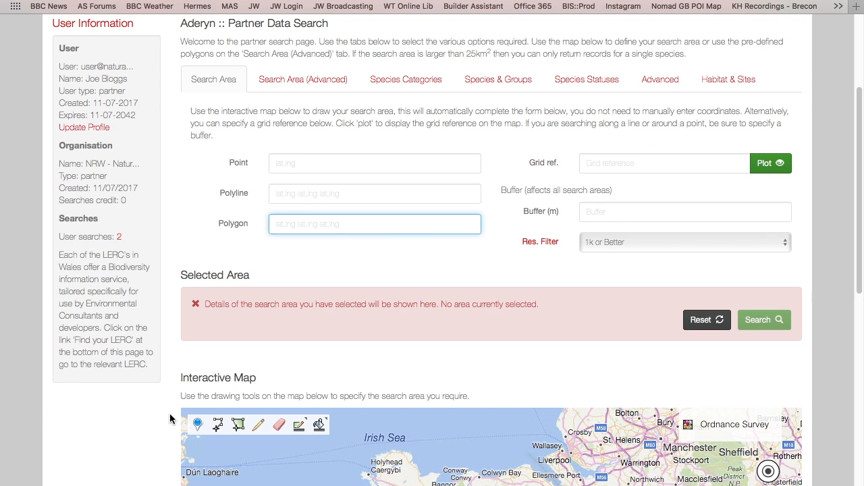
pyautogui.scroll(-7, 170, 413)
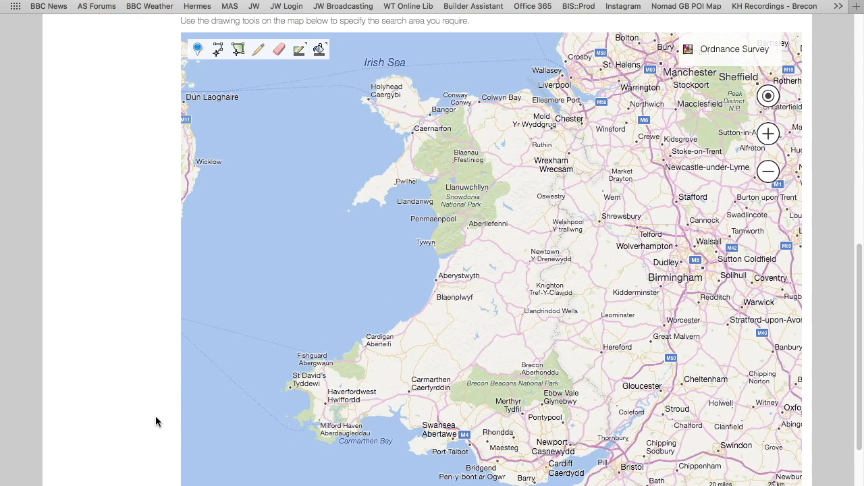
pyautogui.scroll(1, 67, 252)
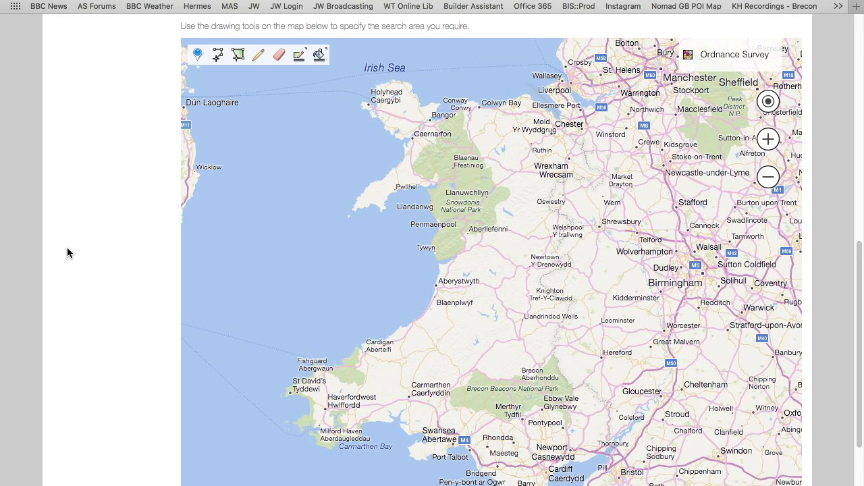
pyautogui.click(197, 69)
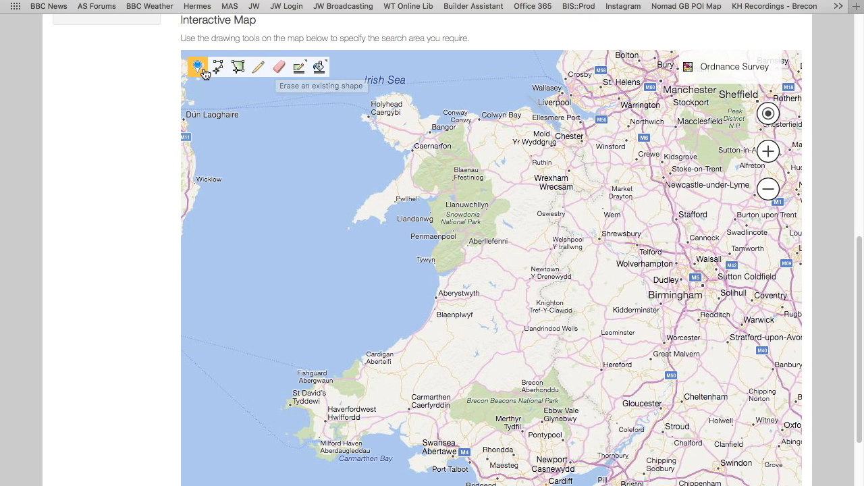
pyautogui.scroll(6, 145, 120)
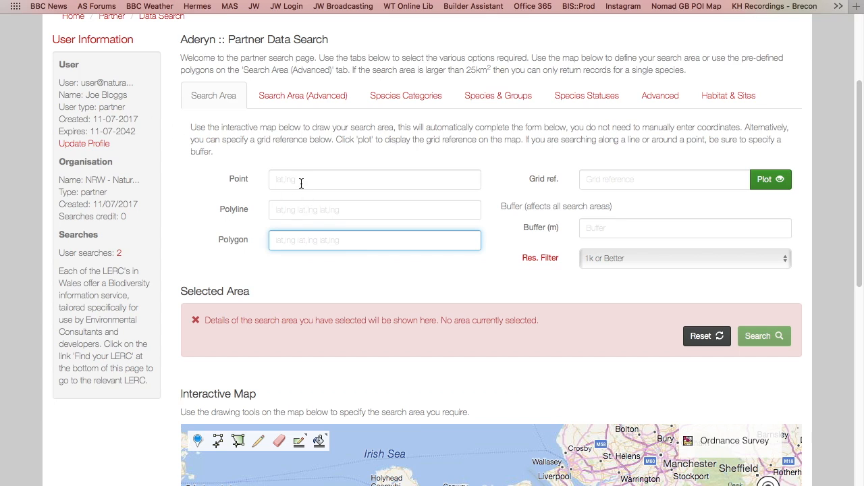
pyautogui.click(301, 182)
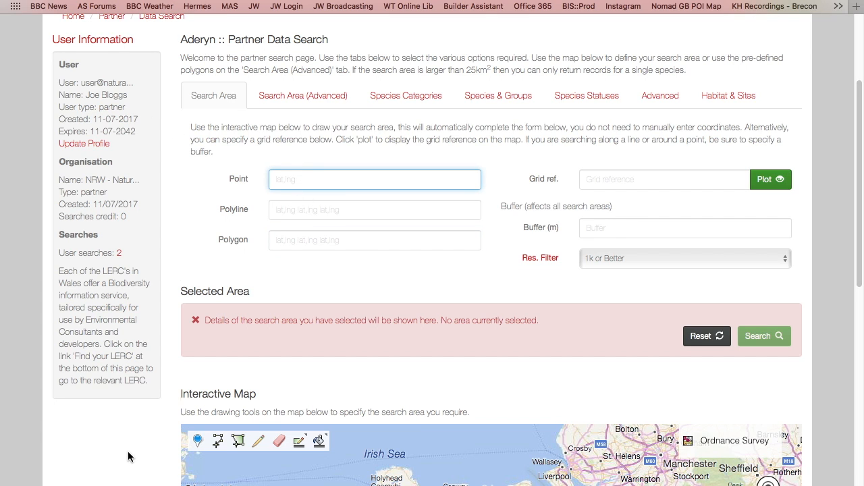
pyautogui.scroll(-2, 121, 445)
pyautogui.scroll(-5, 121, 445)
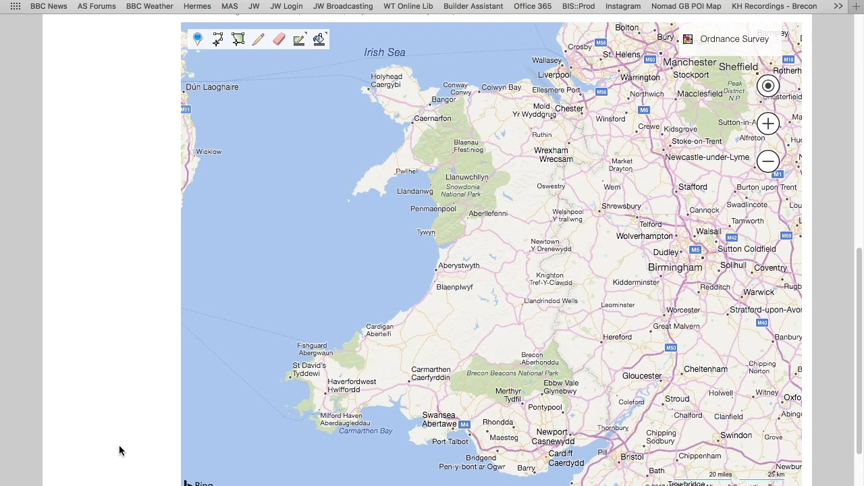
# Step: Plot a search point on the Ordnance Survey map at The Warren, inside the river bend at Hay-on-Wye
pyautogui.moveTo(554, 348); pyautogui.dragTo(428, 291)
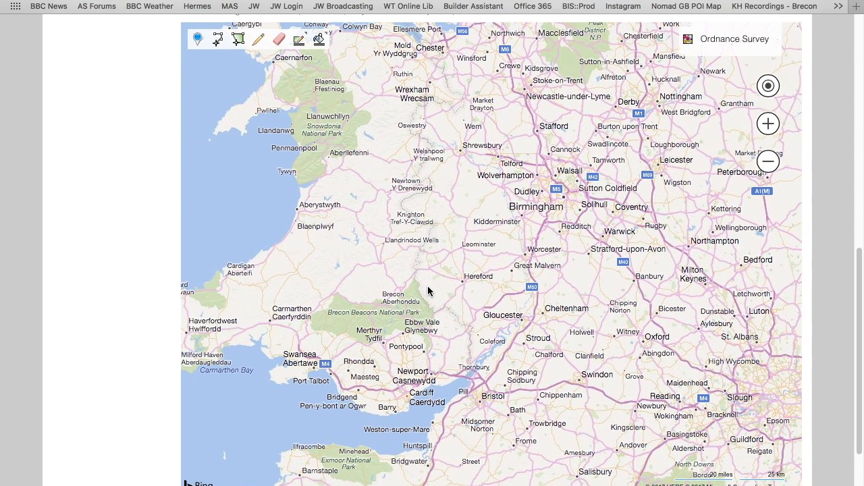
pyautogui.scroll(2, 430, 290)
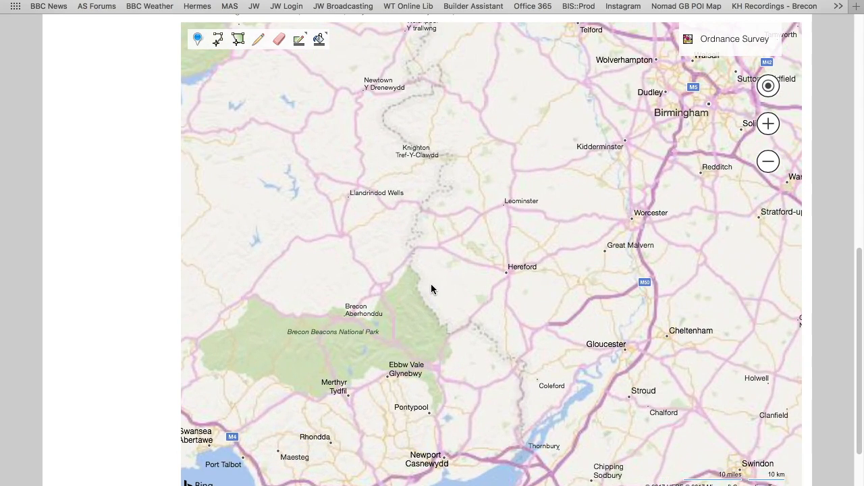
pyautogui.scroll(2, 430, 290)
pyautogui.scroll(3, 373, 258)
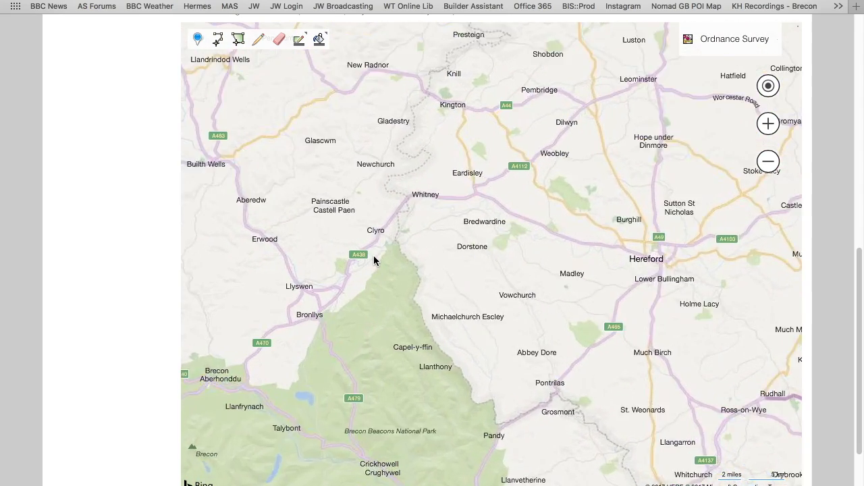
pyautogui.scroll(1, 439, 260)
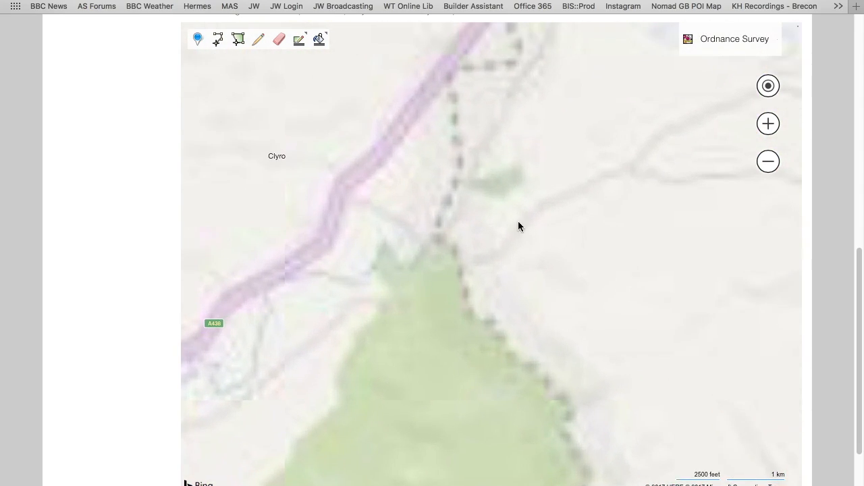
pyautogui.click(769, 125)
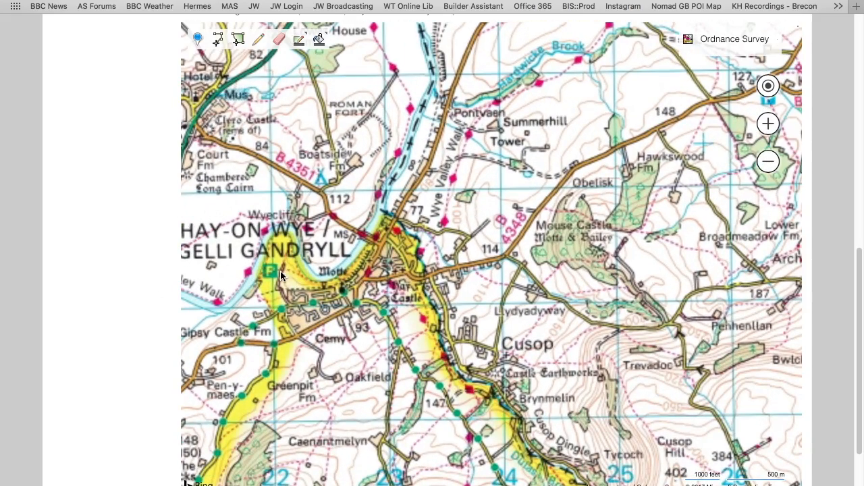
pyautogui.moveTo(351, 279); pyautogui.dragTo(427, 287)
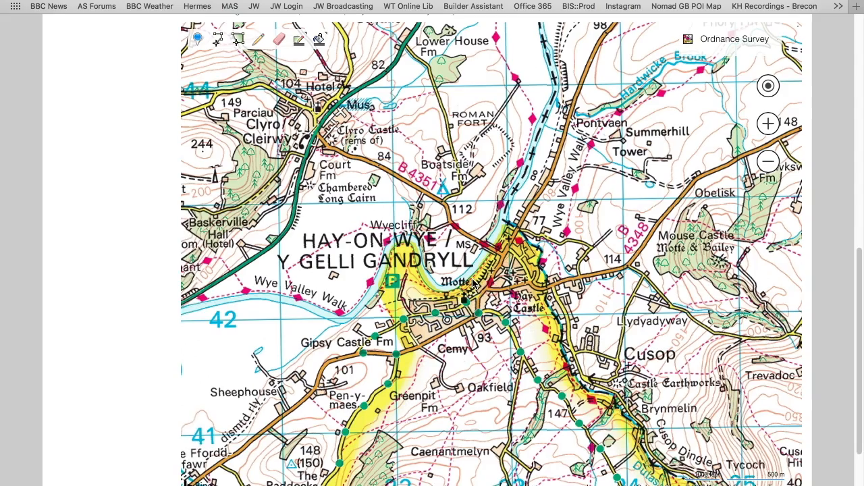
pyautogui.scroll(1, 426, 287)
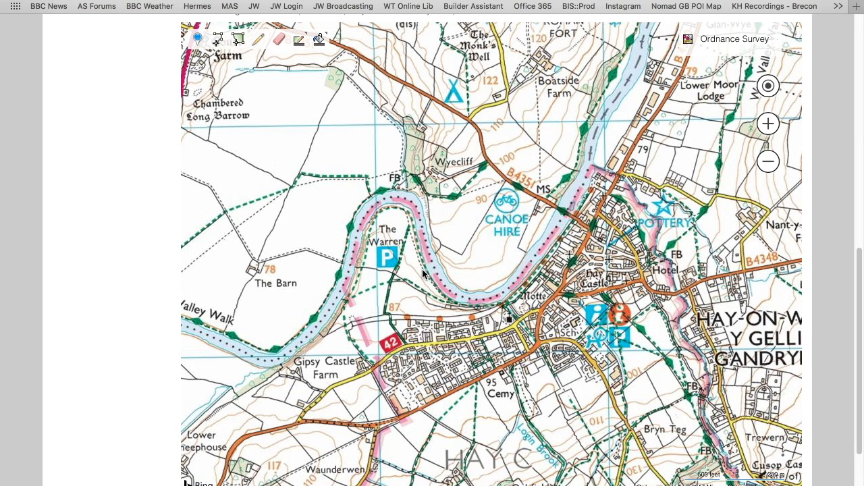
pyautogui.moveTo(424, 273); pyautogui.dragTo(488, 280)
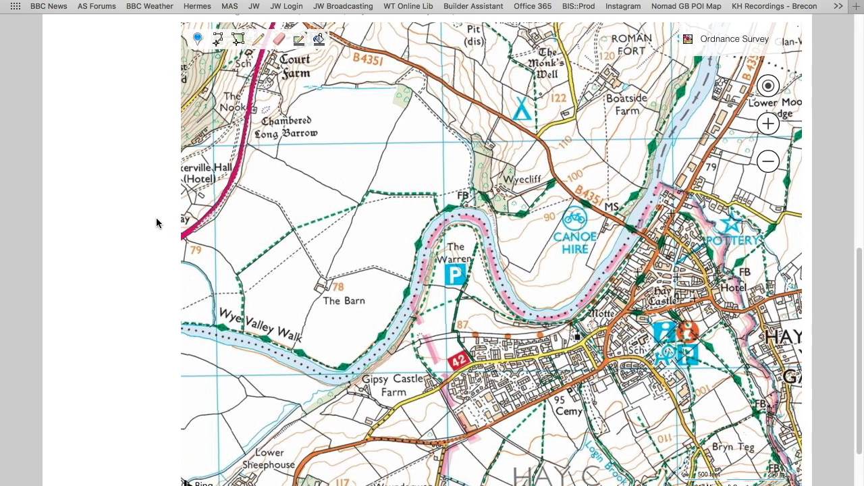
pyautogui.scroll(-1, 154, 215)
pyautogui.click(195, 42)
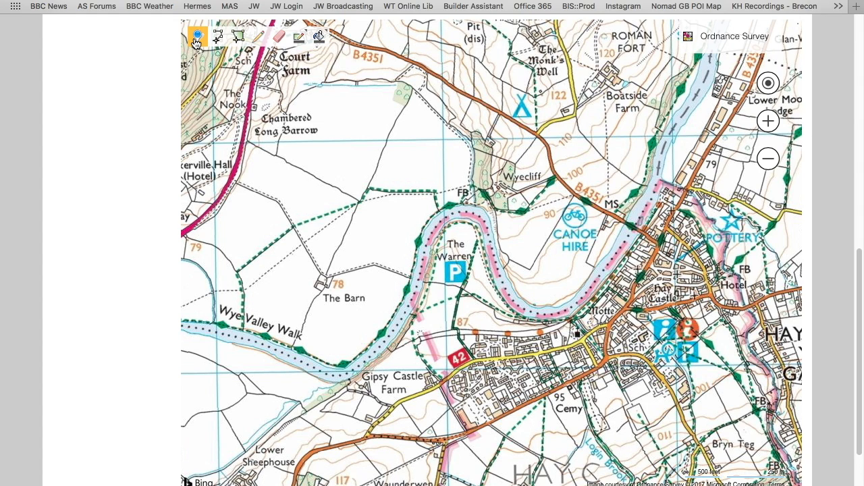
pyautogui.click(461, 247)
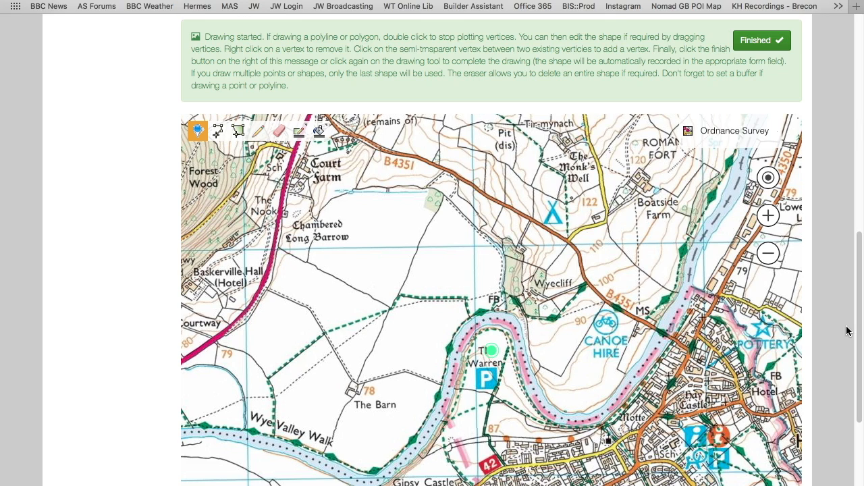
# Step: Plot two more points, at the parking symbol and southwest of it near the river, and finish the drawing
pyautogui.scroll(2, 847, 331)
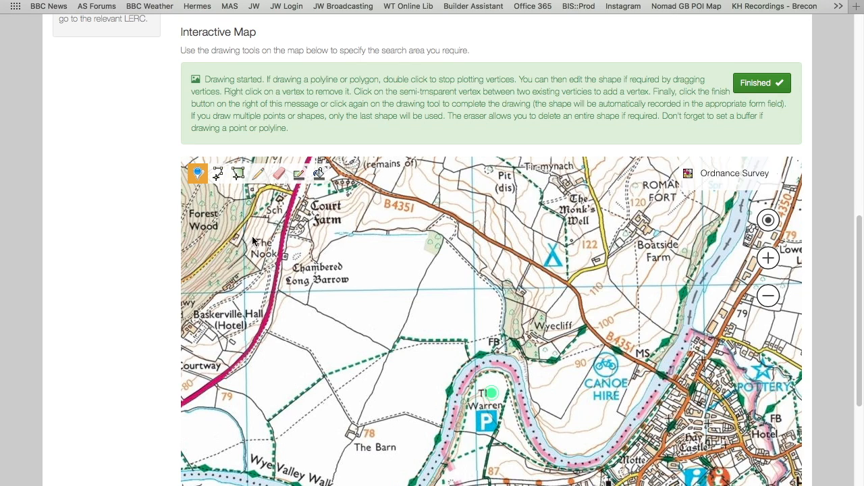
pyautogui.click(488, 429)
pyautogui.click(471, 427)
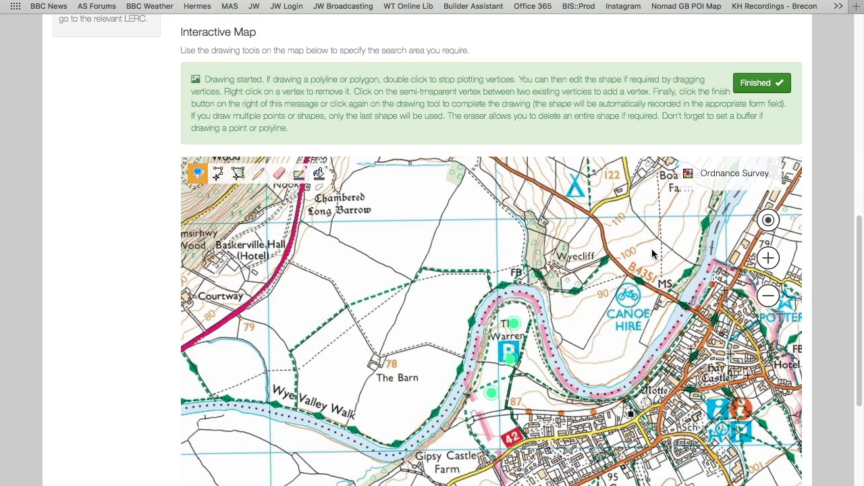
pyautogui.click(757, 85)
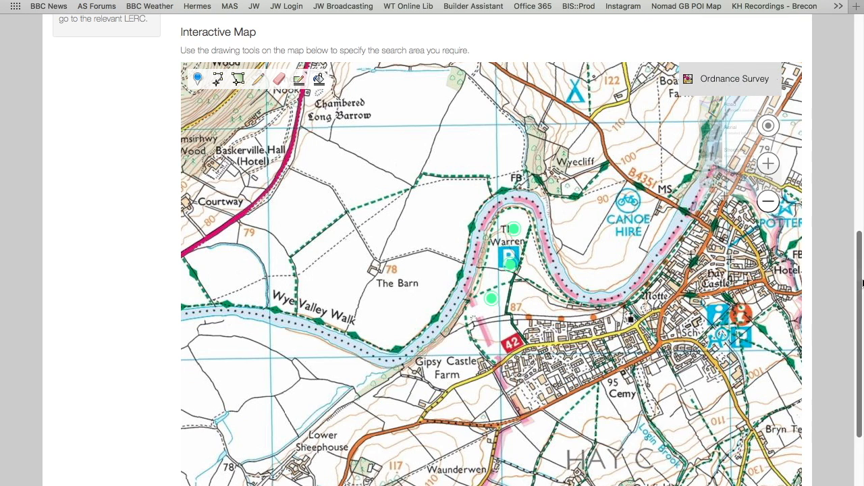
# Step: Set the search buffer around the plotted point to 250 m
pyautogui.moveTo(861, 283); pyautogui.dragTo(844, 110)
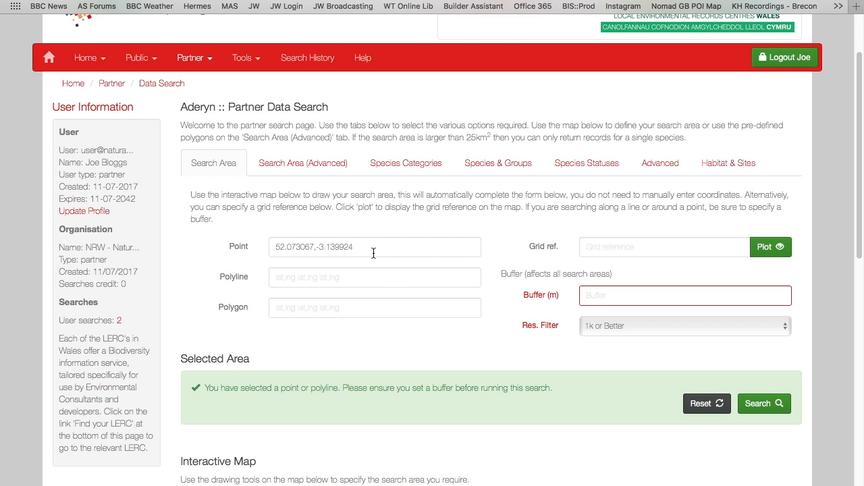
pyautogui.click(600, 295)
pyautogui.write('250')
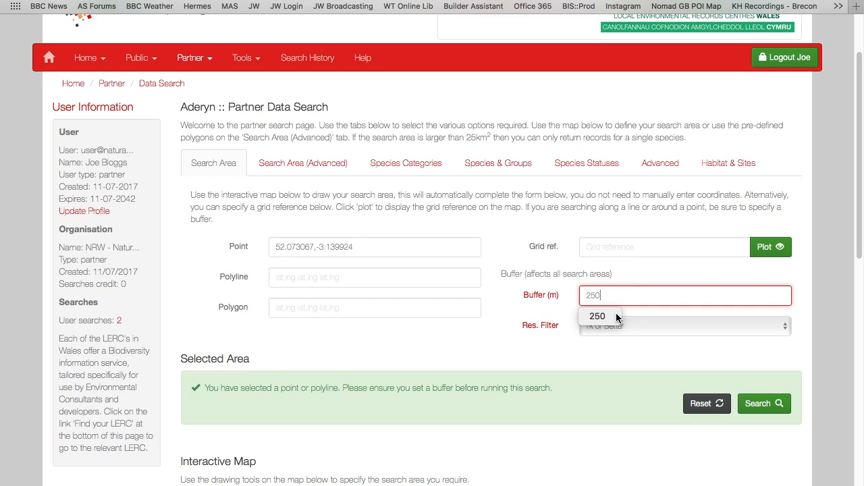
# Step: Complete the buffer entry and reload the partner data search as a blank form
pyautogui.click(570, 343)
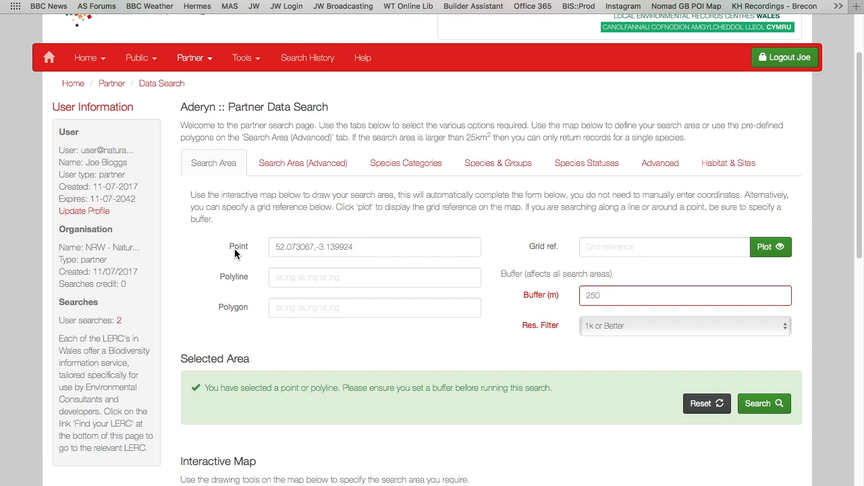
pyautogui.click(161, 84)
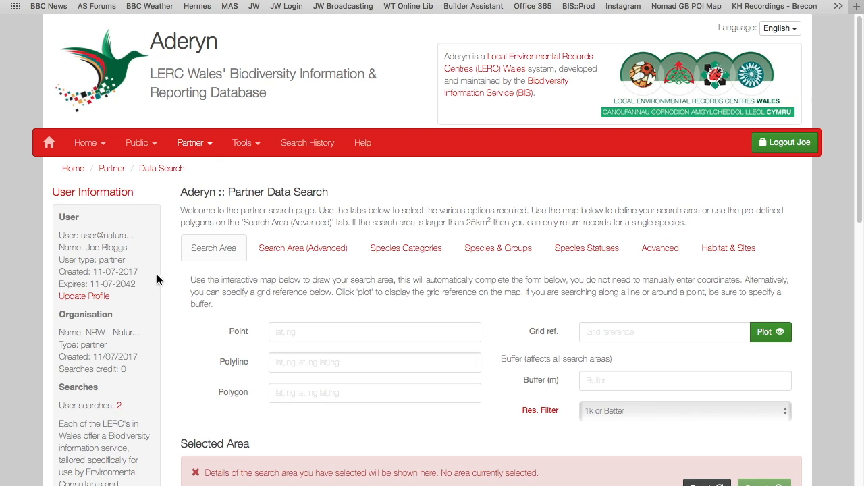
# Step: Draw a search polyline along the river from near Gipsy Castle Farm around The Warren to just west of Motte, and finish the drawing
pyautogui.scroll(-3, 156, 283)
pyautogui.scroll(-4, 154, 282)
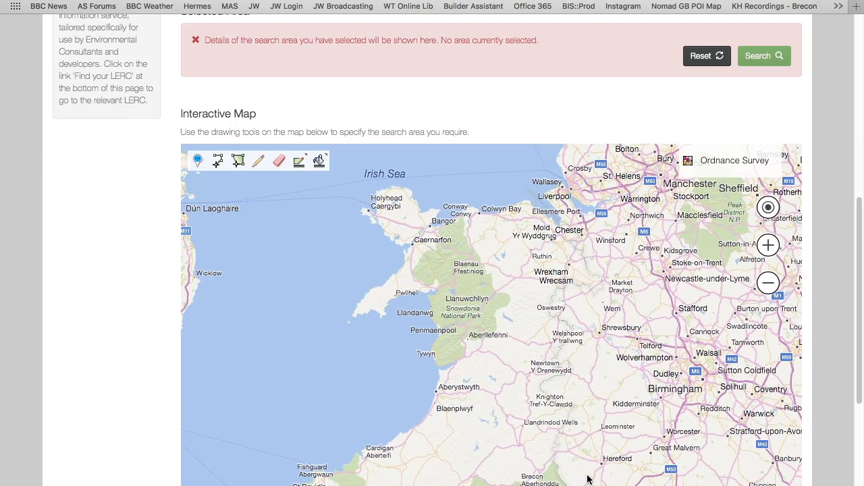
pyautogui.moveTo(570, 471); pyautogui.dragTo(500, 290)
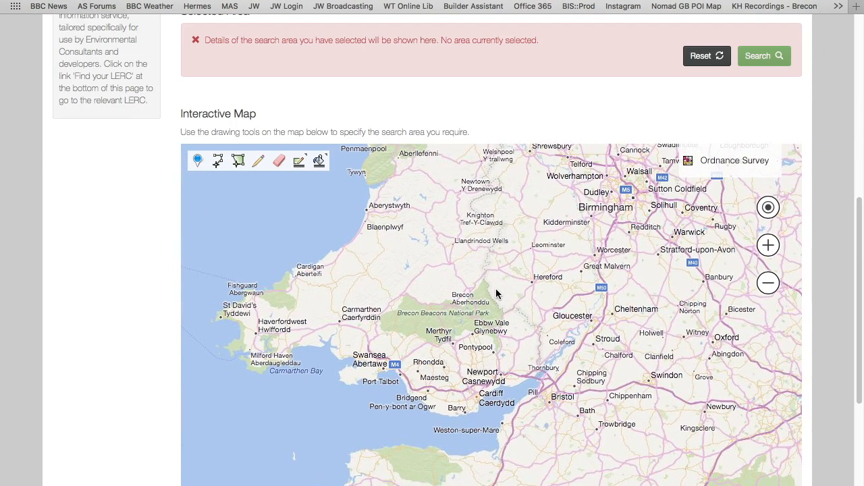
pyautogui.scroll(-1, 496, 291)
pyautogui.scroll(2, 492, 294)
pyautogui.scroll(3, 491, 298)
pyautogui.moveTo(455, 244)
pyautogui.mouseDown()
pyautogui.moveTo(447, 315)
pyautogui.moveTo(368, 405)
pyautogui.mouseUp()
pyautogui.moveTo(523, 239)
pyautogui.mouseDown()
pyautogui.moveTo(289, 475)
pyautogui.moveTo(463, 263)
pyautogui.moveTo(503, 186)
pyautogui.mouseUp()
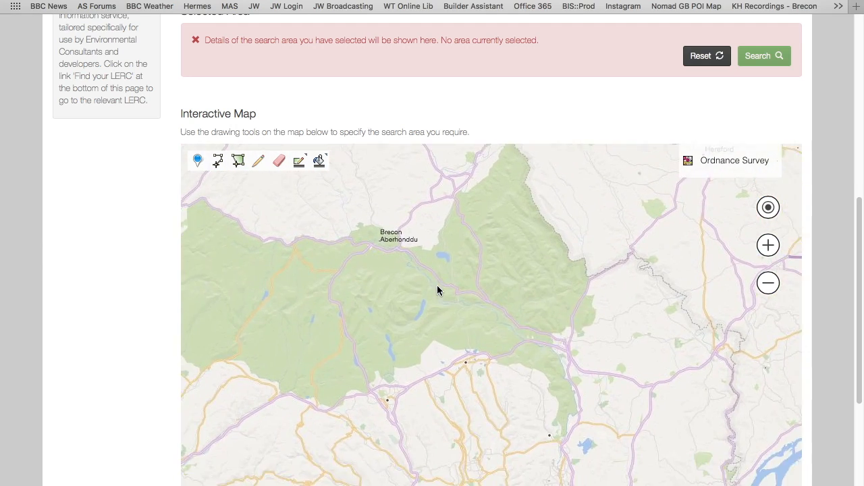
pyautogui.scroll(2, 437, 291)
pyautogui.moveTo(469, 278); pyautogui.dragTo(446, 425)
pyautogui.moveTo(499, 236); pyautogui.dragTo(436, 422)
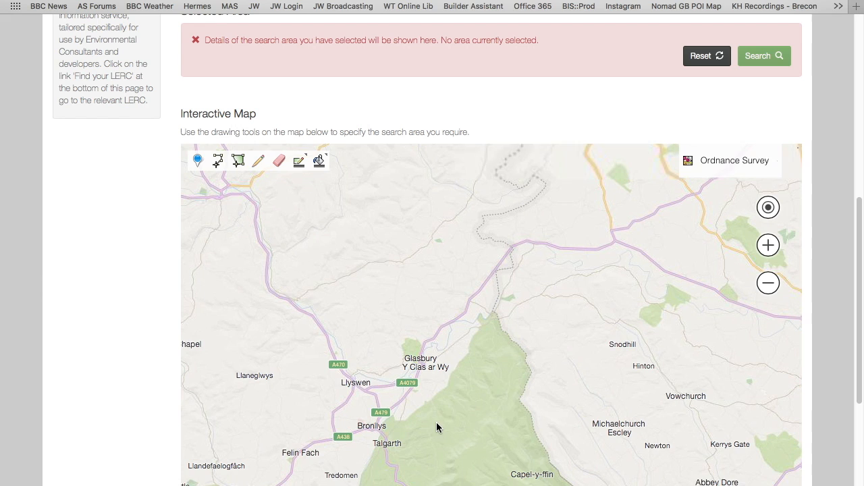
pyautogui.moveTo(553, 251); pyautogui.dragTo(439, 314)
pyautogui.scroll(2, 395, 365)
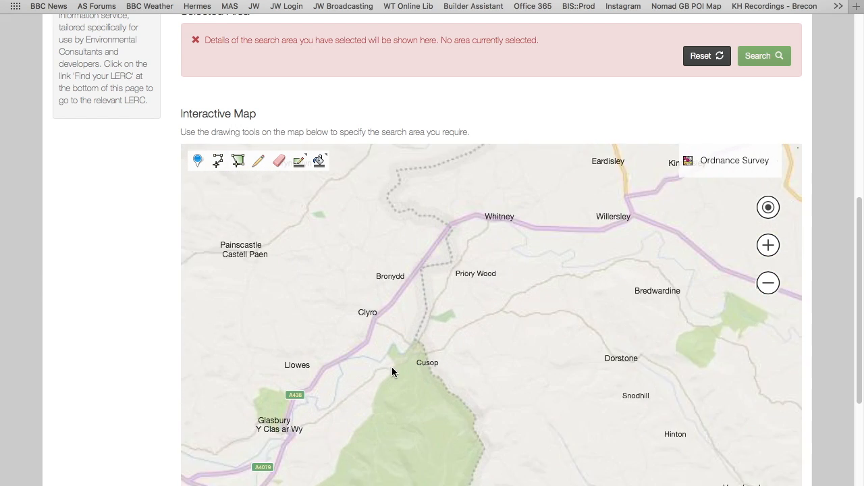
pyautogui.scroll(1, 408, 350)
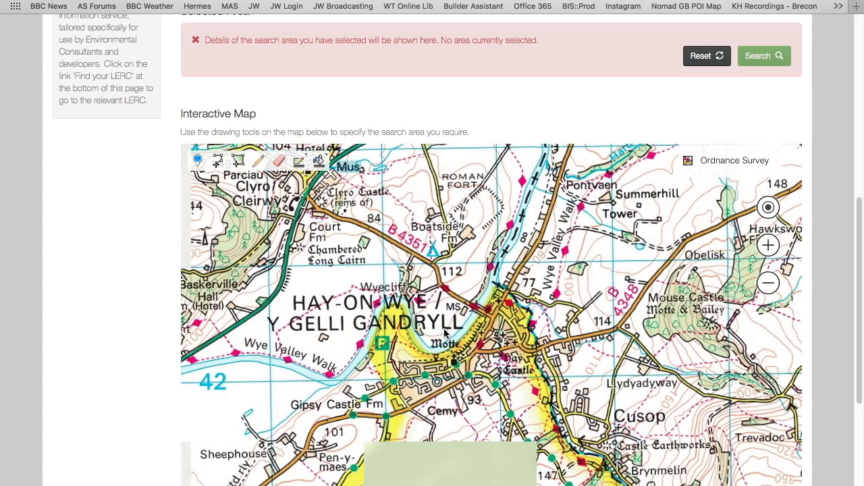
pyautogui.scroll(1, 444, 328)
pyautogui.scroll(-1, 433, 331)
pyautogui.click(219, 162)
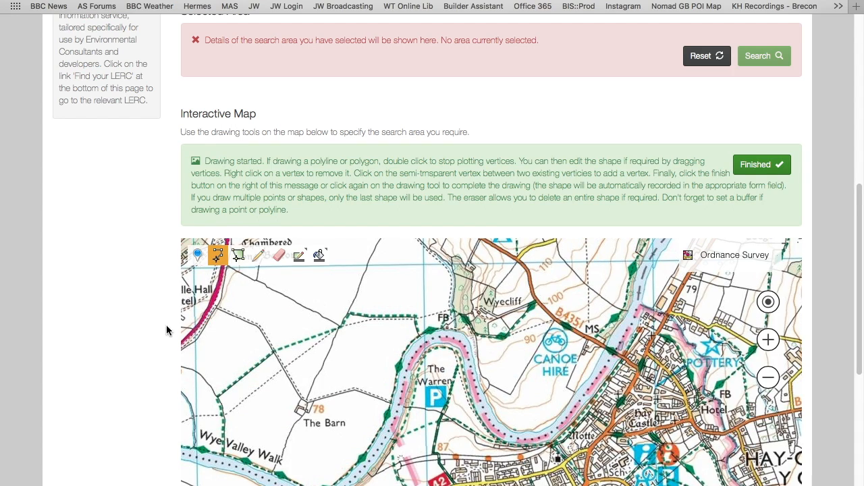
pyautogui.scroll(1, 151, 334)
pyautogui.scroll(-2, 151, 334)
pyautogui.scroll(-1, 152, 334)
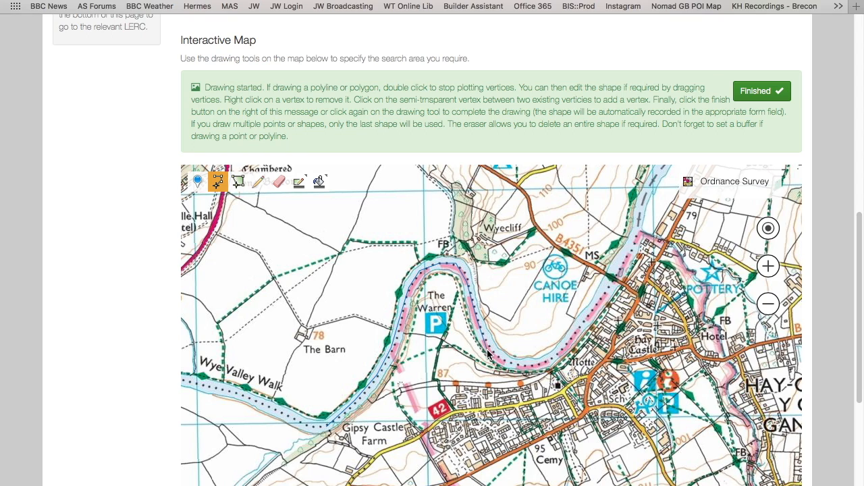
pyautogui.doubleClick(509, 367)
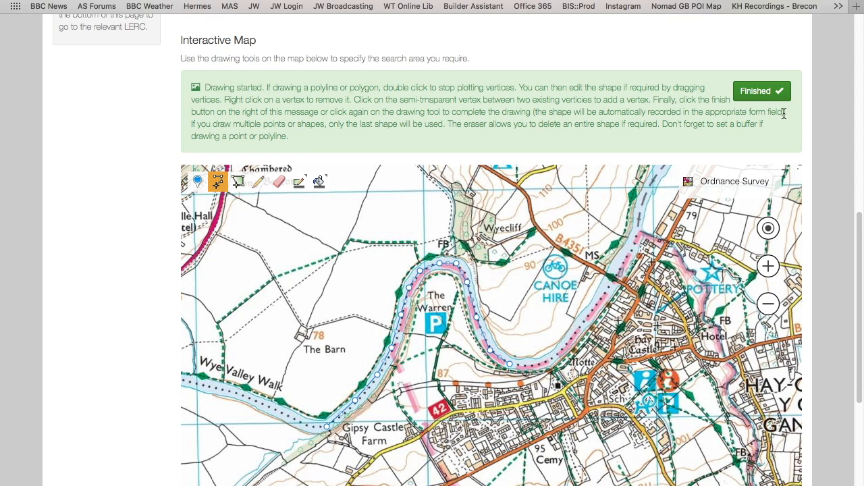
pyautogui.scroll(4, 858, 257)
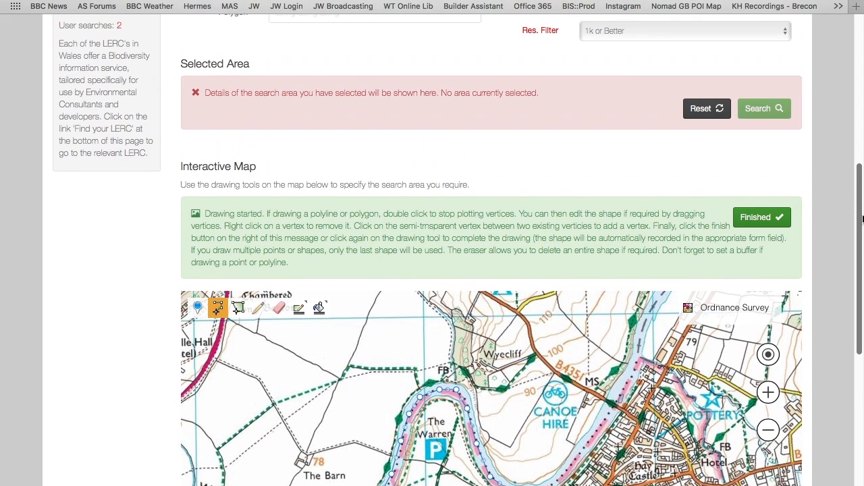
pyautogui.click(756, 219)
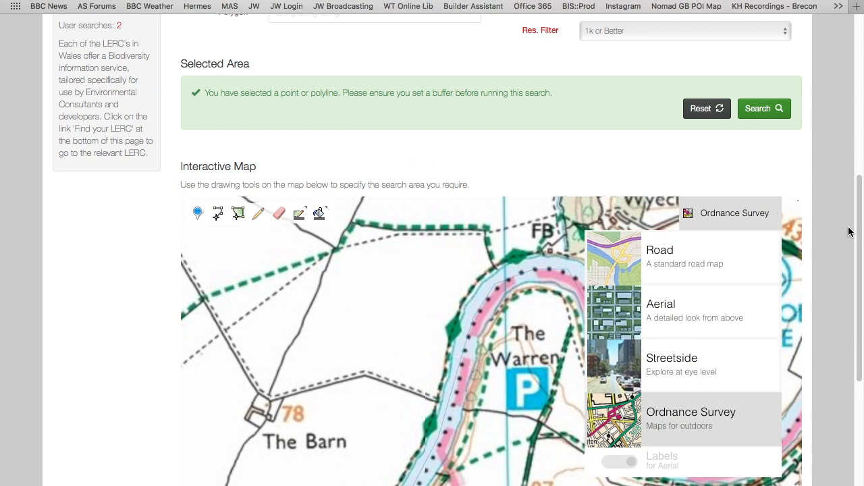
# Step: Set the search buffer around the polyline to 100 m
pyautogui.scroll(5, 854, 131)
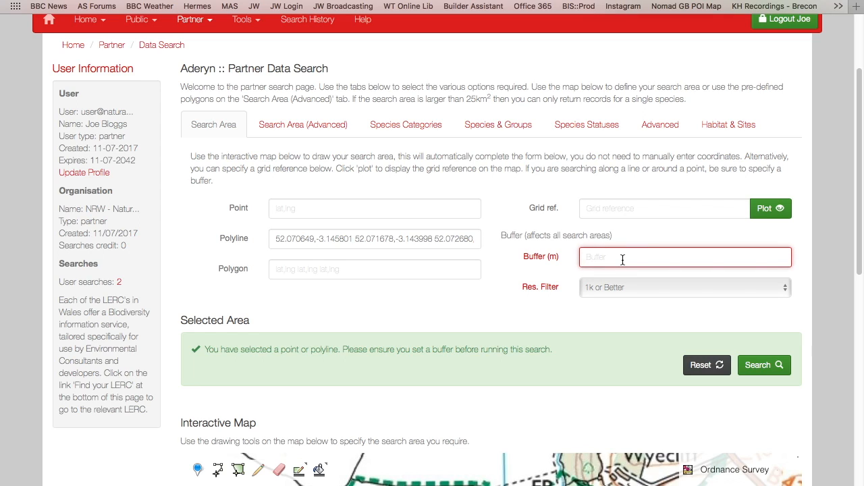
pyautogui.write('00')
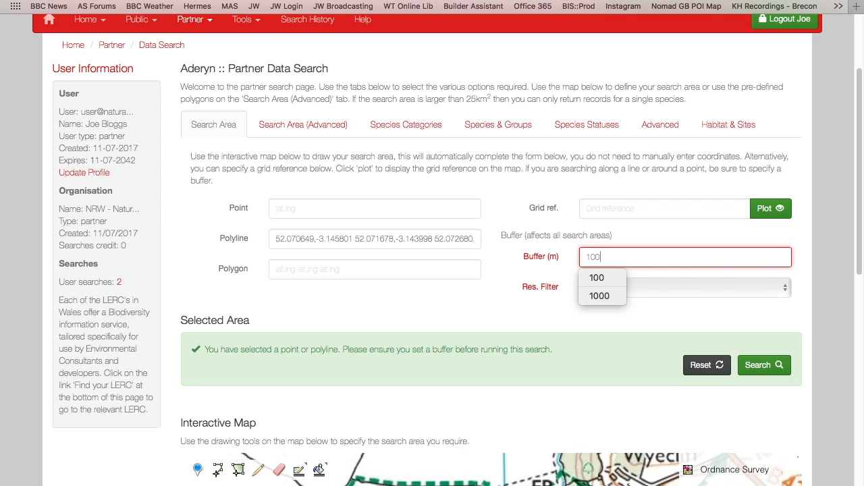
pyautogui.click(467, 305)
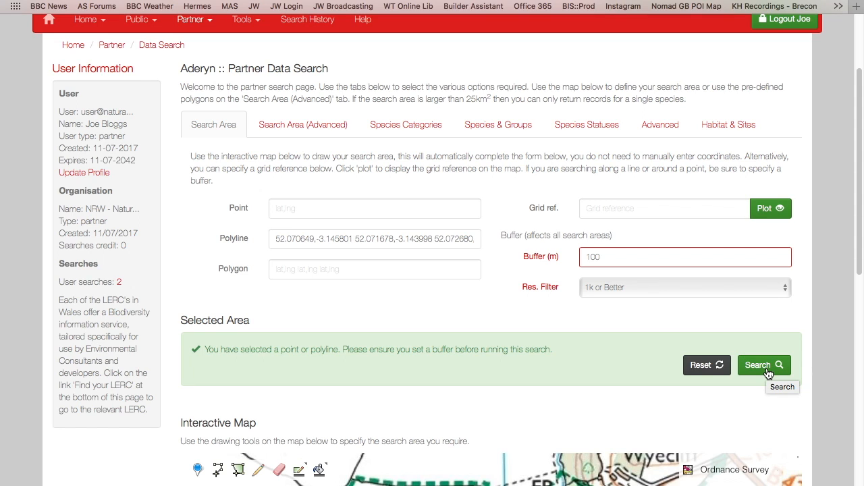
# Step: Start a blank data search and draw a polygon covering The Warren inside the river bend at Hay-on-Wye, finishing the drawing
pyautogui.click(166, 47)
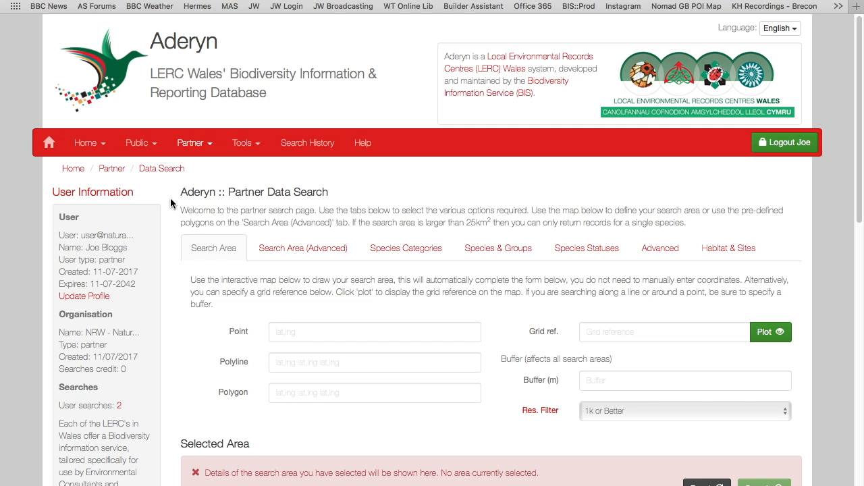
pyautogui.scroll(-5, 173, 253)
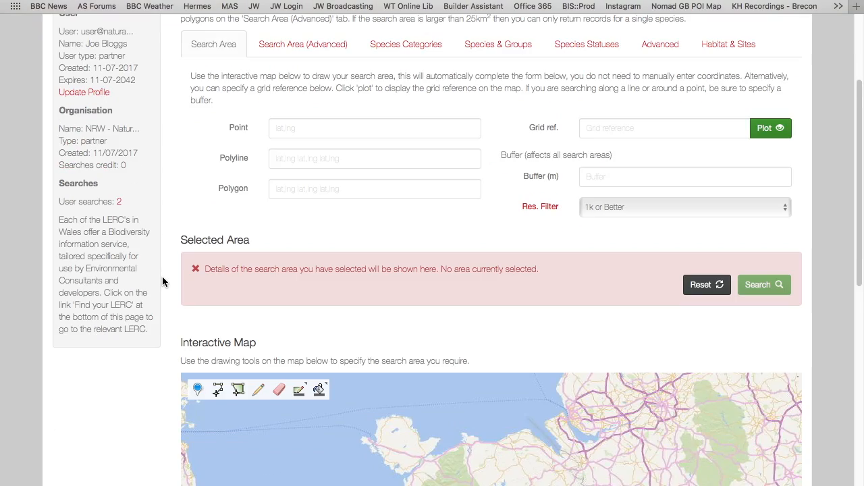
pyautogui.scroll(-5, 162, 319)
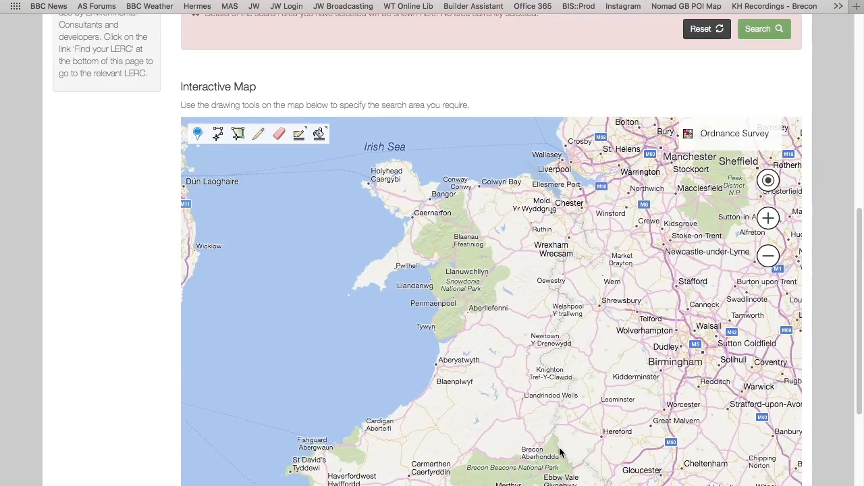
pyautogui.scroll(-1, 559, 450)
pyautogui.scroll(1, 559, 451)
pyautogui.moveTo(559, 452); pyautogui.dragTo(422, 273)
pyautogui.scroll(4, 422, 274)
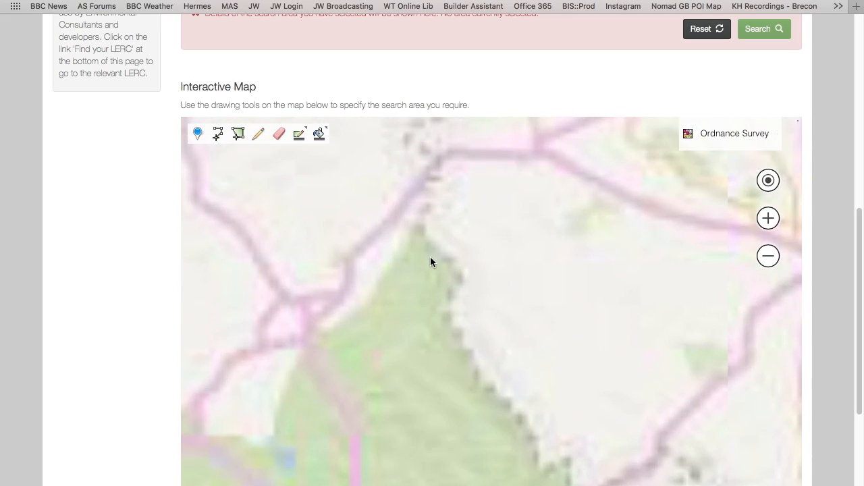
pyautogui.moveTo(391, 202); pyautogui.dragTo(463, 318)
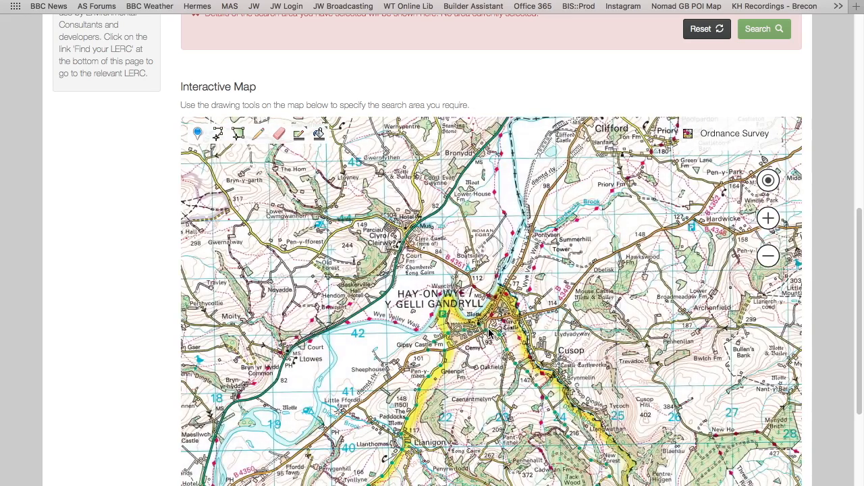
pyautogui.scroll(1, 488, 328)
pyautogui.scroll(1, 442, 297)
pyautogui.moveTo(425, 294); pyautogui.dragTo(525, 314)
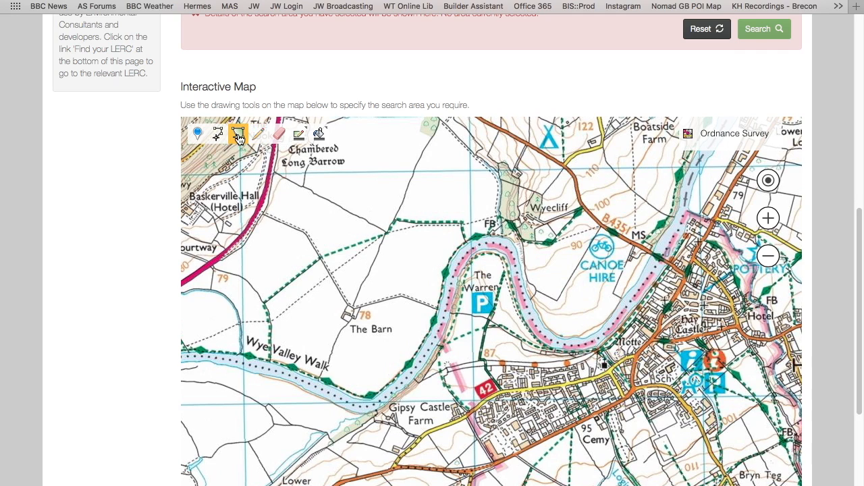
pyautogui.click(238, 133)
pyautogui.click(414, 464)
pyautogui.click(435, 428)
pyautogui.click(448, 389)
pyautogui.click(454, 365)
pyautogui.click(466, 347)
pyautogui.click(487, 337)
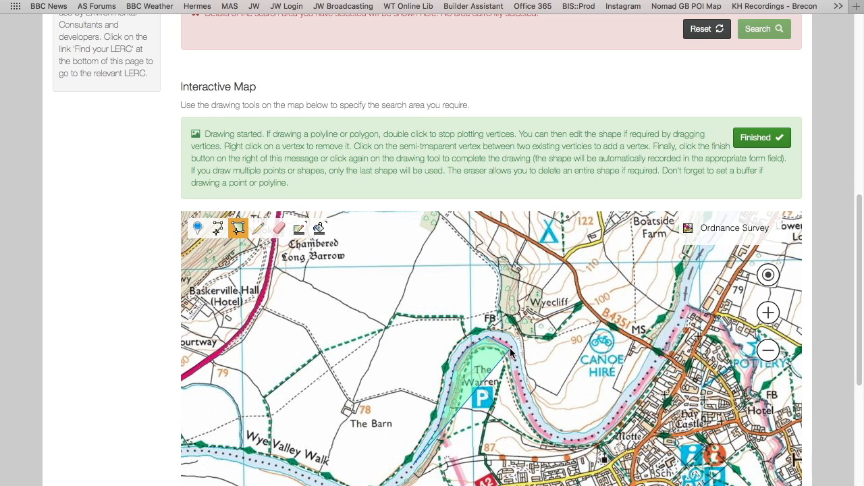
pyautogui.click(510, 348)
pyautogui.click(523, 387)
pyautogui.click(539, 423)
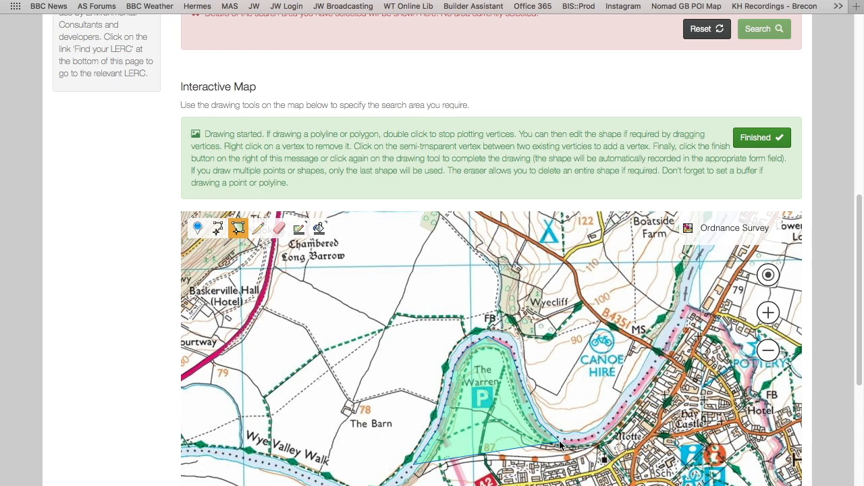
pyautogui.doubleClick(559, 444)
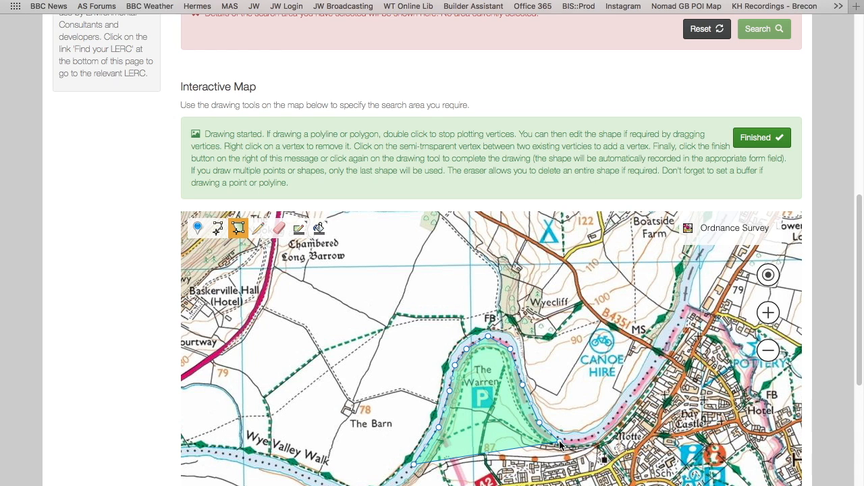
pyautogui.click(761, 140)
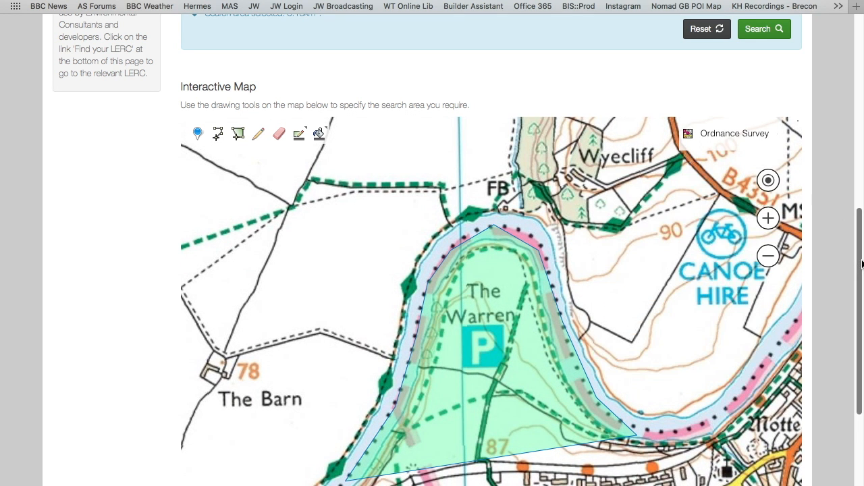
# Step: Review the search form's polygon coordinates, buffer field and selected area, and the map's eraser tool
pyautogui.scroll(4, 846, 156)
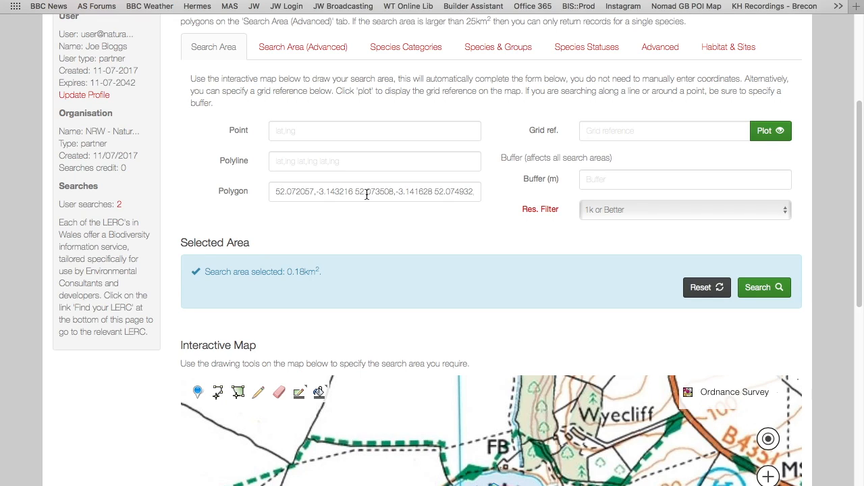
pyautogui.click(696, 178)
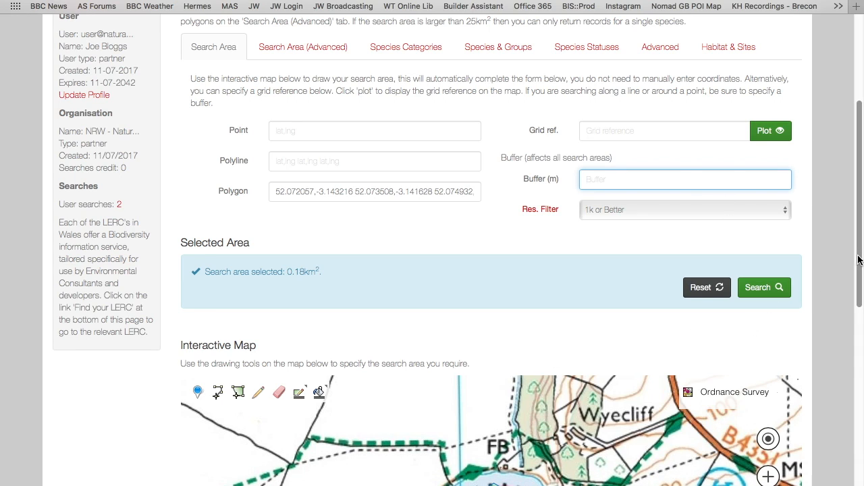
pyautogui.moveTo(859, 257); pyautogui.dragTo(859, 329)
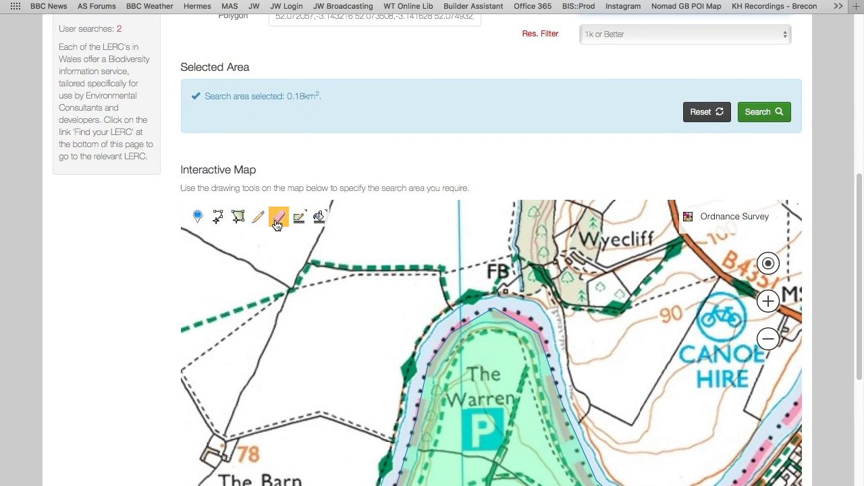
pyautogui.scroll(3, 158, 300)
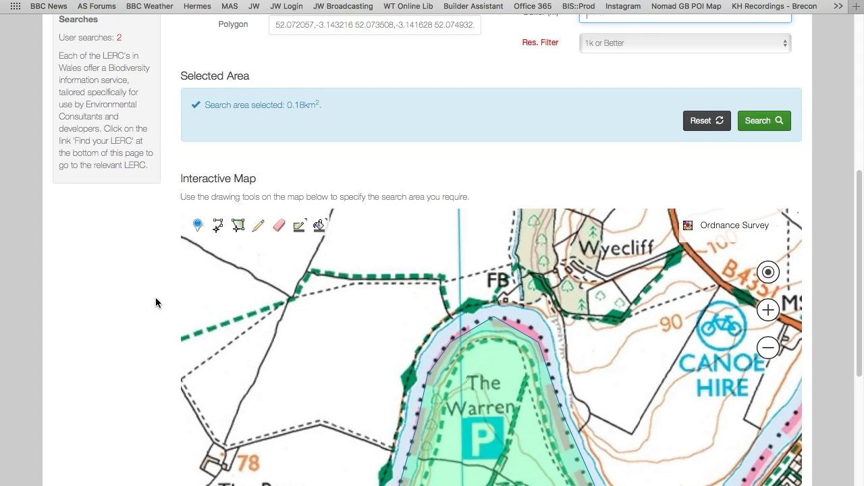
pyautogui.scroll(1, 153, 307)
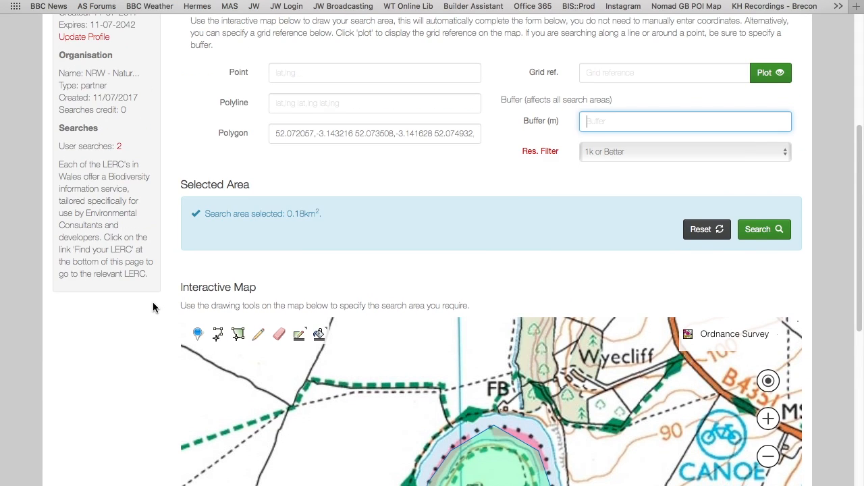
pyautogui.scroll(1, 152, 308)
pyautogui.scroll(3, 155, 304)
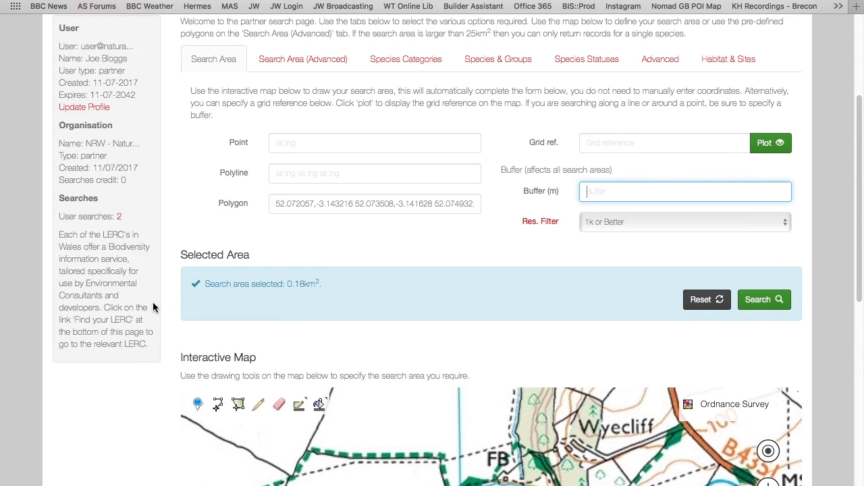
# Step: Start a blank data search and draw a river polyline from Gipsy Castle Farm around The Warren, with stray vertices by The Barn and near Canoe Hire
pyautogui.click(172, 27)
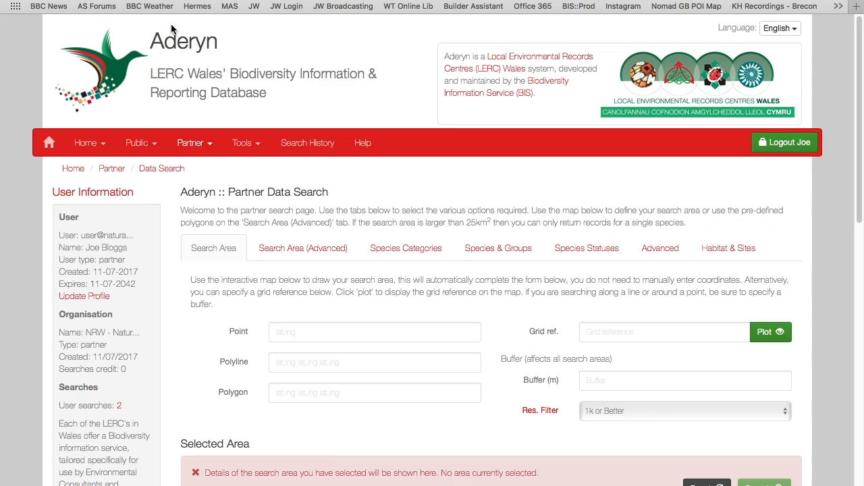
pyautogui.scroll(-10, 163, 379)
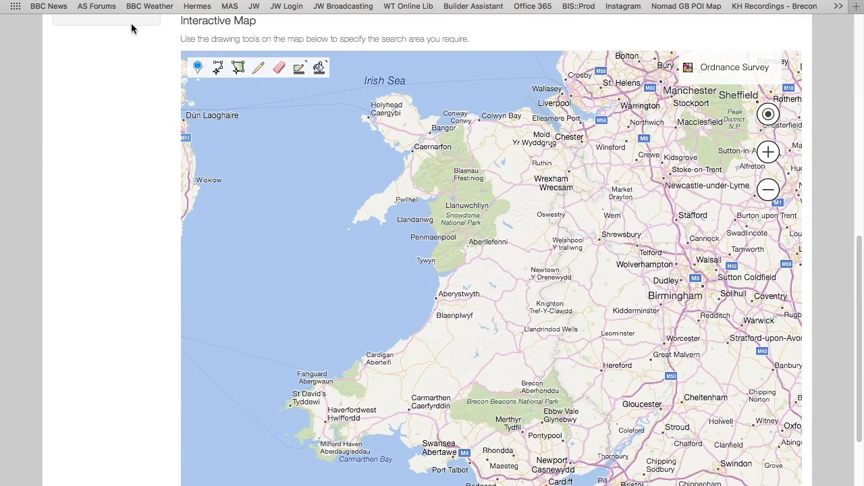
pyautogui.click(220, 72)
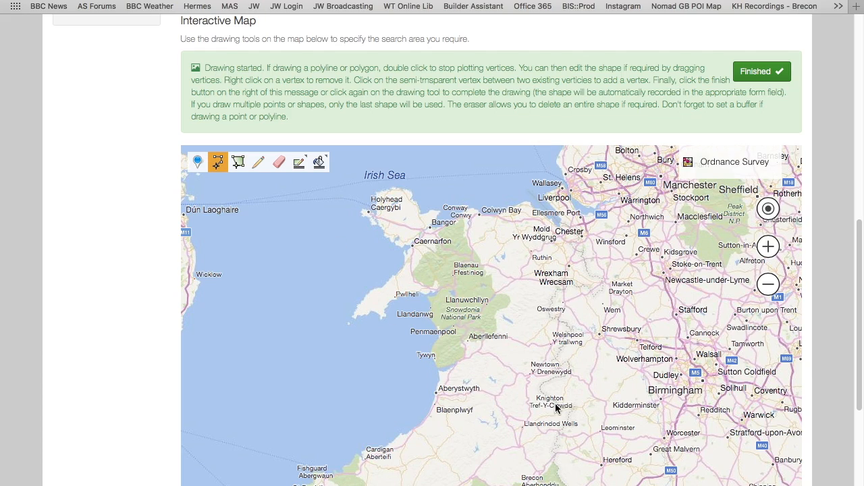
pyautogui.scroll(-1, 559, 468)
pyautogui.scroll(3, 559, 467)
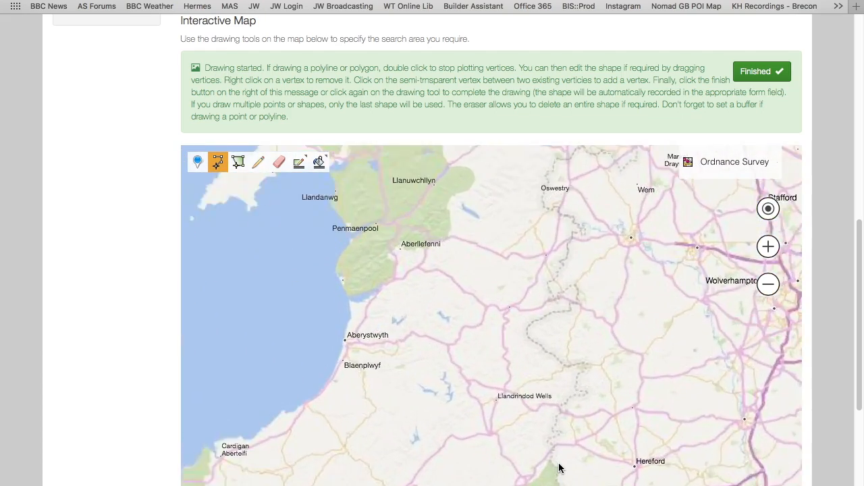
pyautogui.scroll(3, 447, 341)
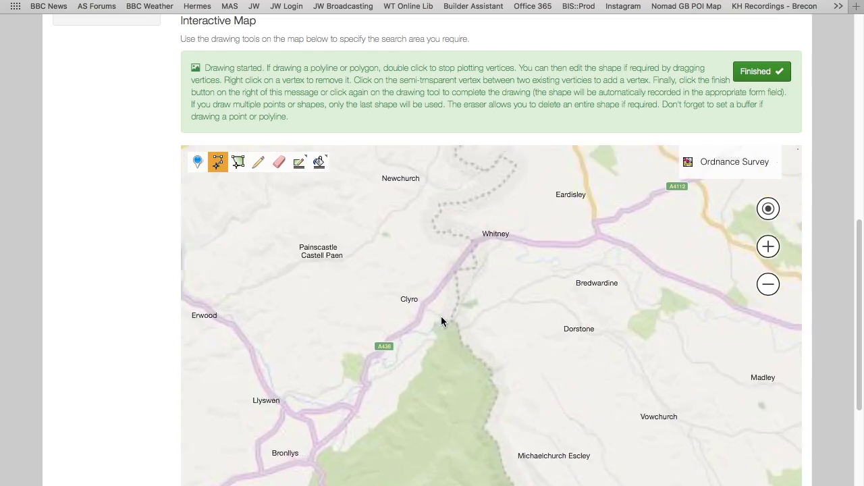
pyautogui.scroll(2, 465, 329)
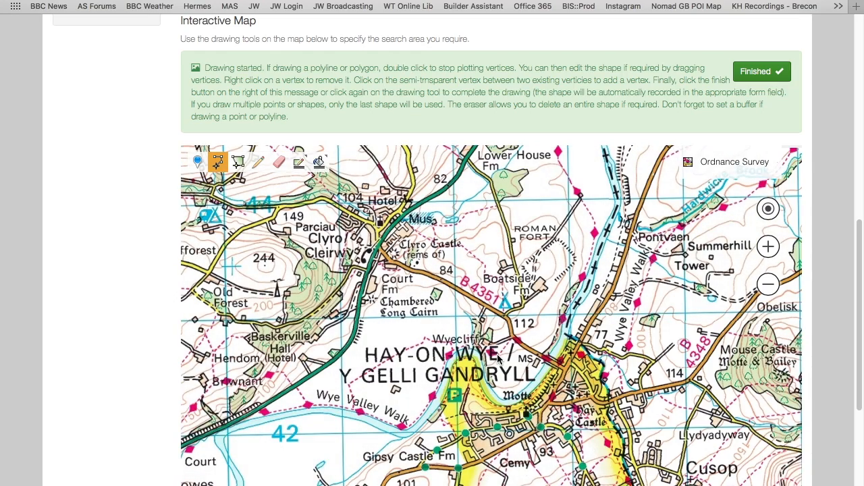
pyautogui.scroll(3, 454, 405)
pyautogui.scroll(-3, 454, 405)
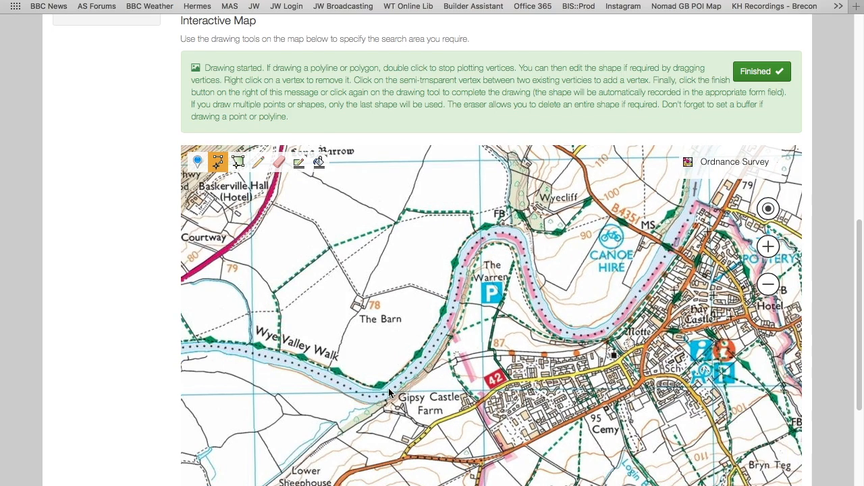
pyautogui.click(419, 352)
pyautogui.click(393, 313)
pyautogui.click(443, 314)
pyautogui.click(482, 236)
pyautogui.click(560, 245)
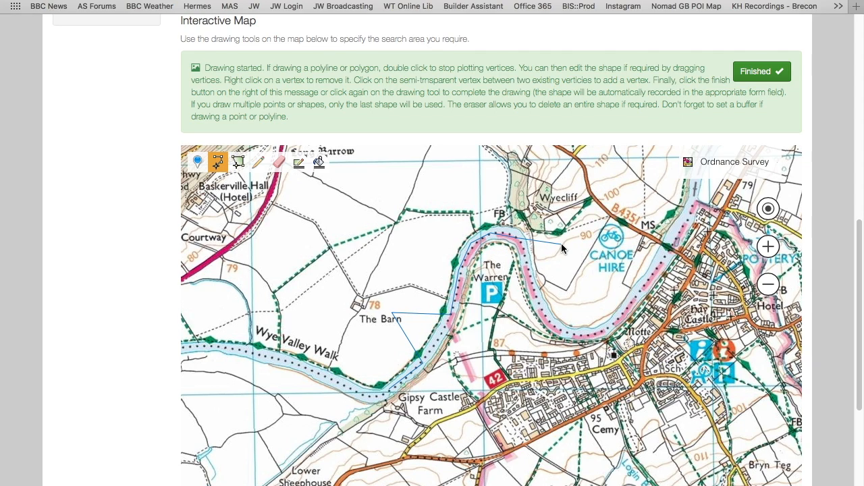
pyautogui.click(540, 280)
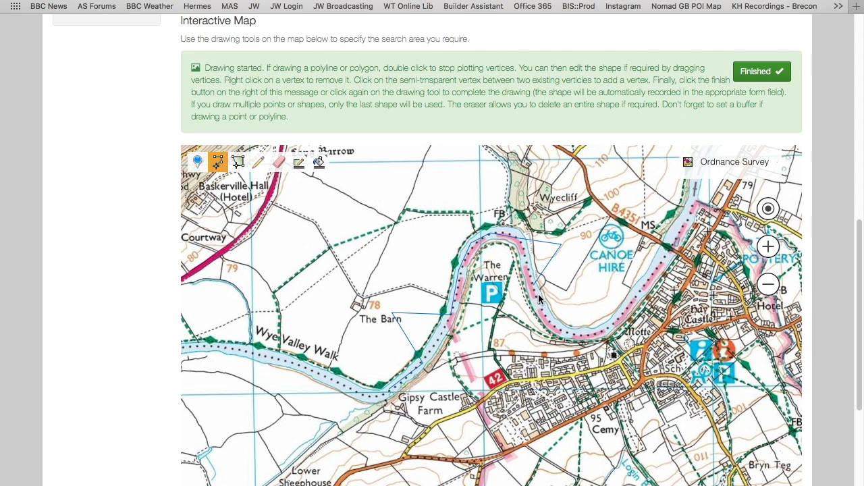
pyautogui.doubleClick(568, 337)
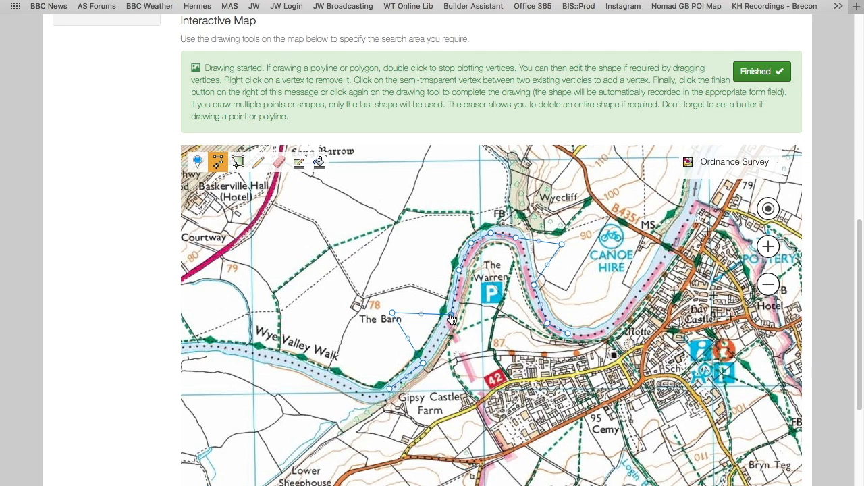
# Step: Move the polyline's stray vertices back onto the river, extend its end towards Motte along the bend, and finish the drawing
pyautogui.moveTo(393, 318); pyautogui.dragTo(440, 344)
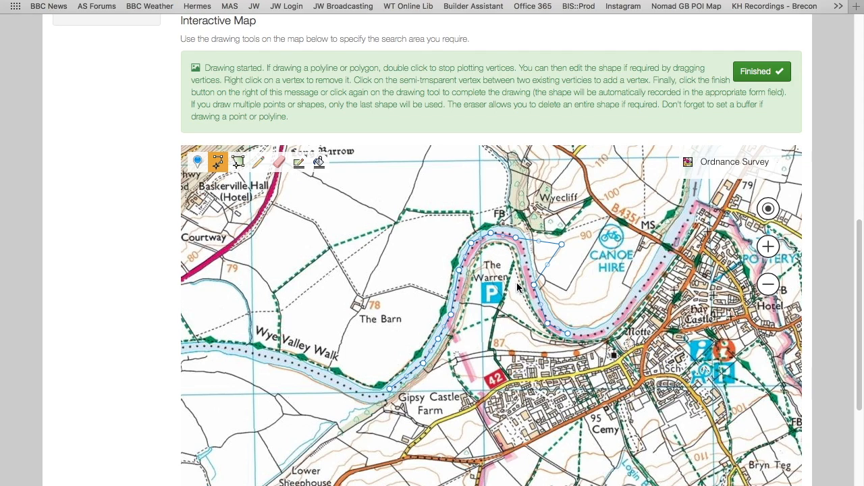
pyautogui.moveTo(562, 245); pyautogui.dragTo(525, 263)
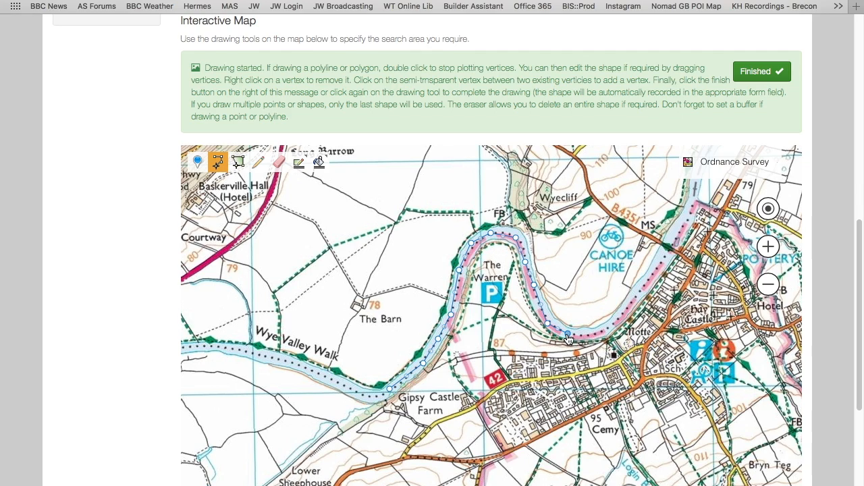
pyautogui.moveTo(571, 339); pyautogui.dragTo(616, 331)
pyautogui.moveTo(583, 327); pyautogui.dragTo(582, 337)
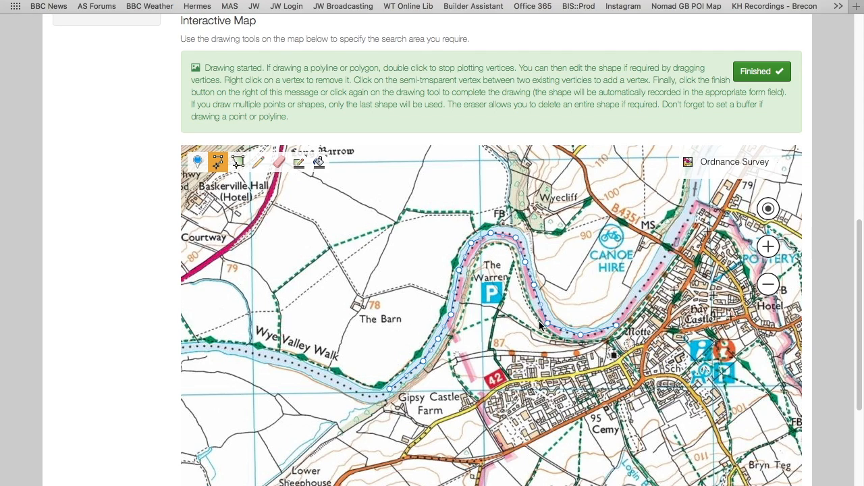
pyautogui.click(765, 73)
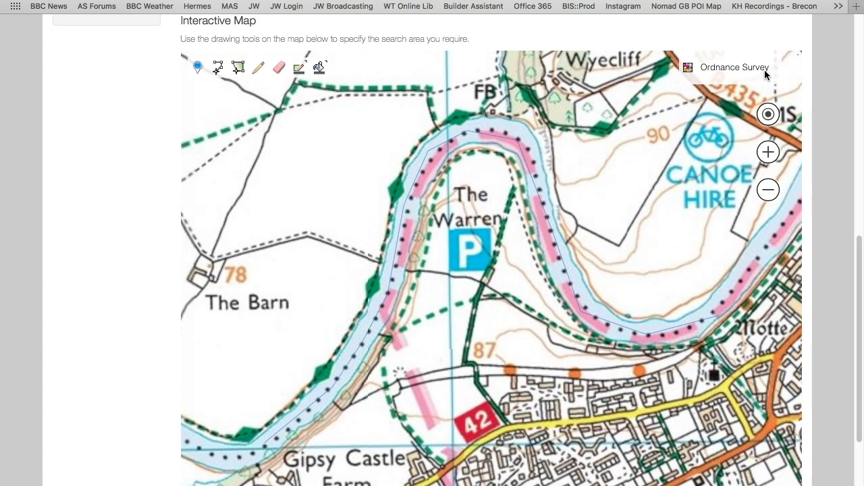
pyautogui.click(766, 67)
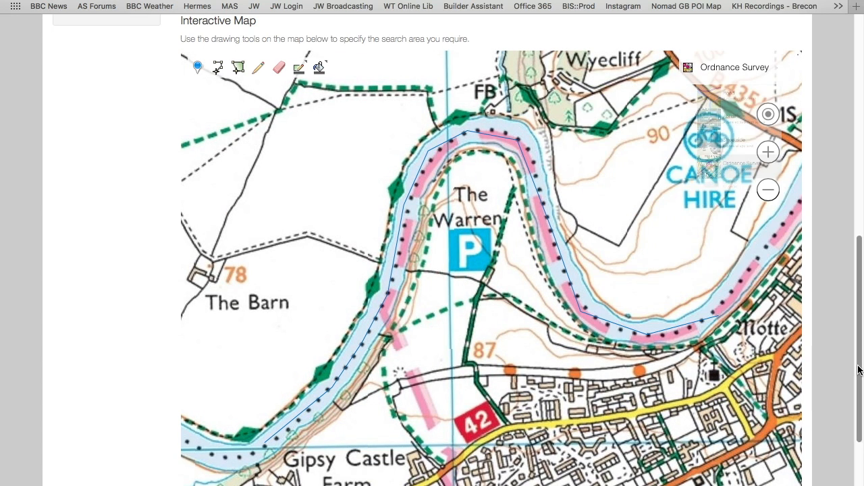
# Step: Reopen the finished polyline for editing, pull a vertex southwest of The Warren off the river and back, and finish the edit
pyautogui.scroll(2, 858, 360)
pyautogui.moveTo(859, 345); pyautogui.dragTo(843, 358)
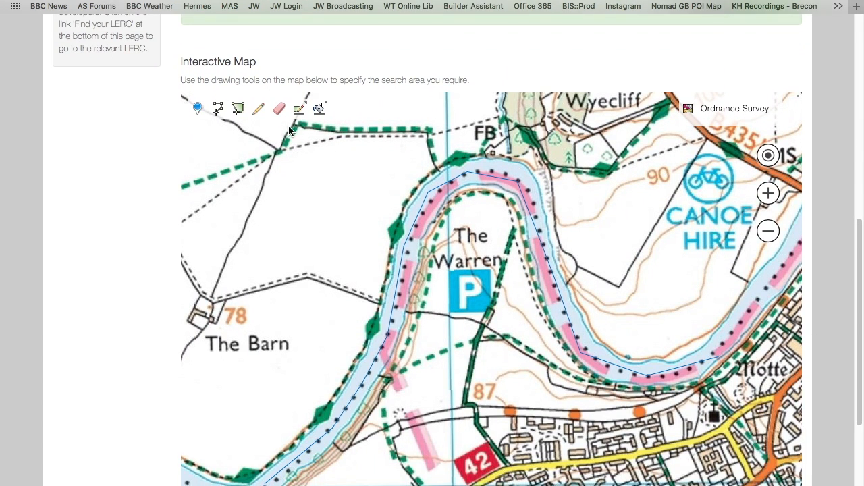
pyautogui.click(258, 109)
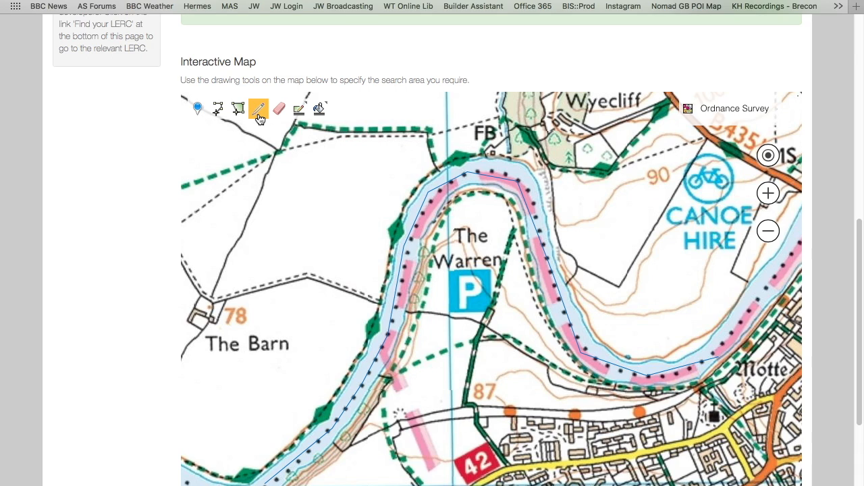
pyautogui.click(415, 227)
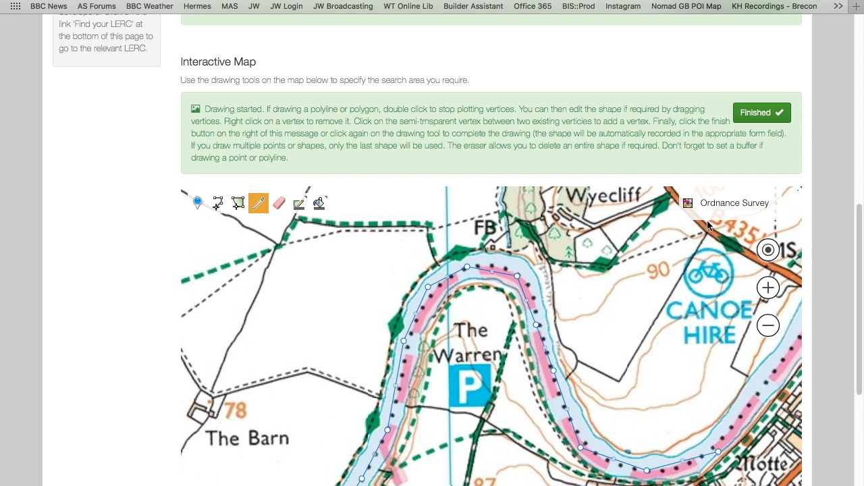
pyautogui.scroll(-1, 693, 135)
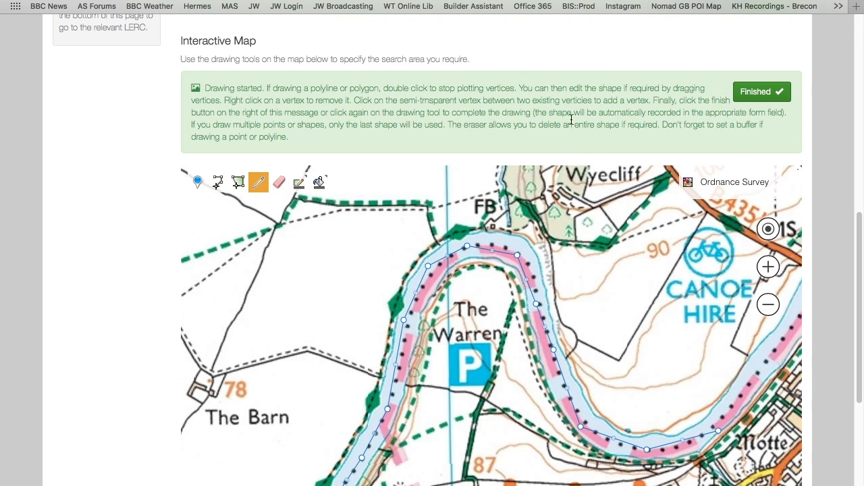
pyautogui.scroll(-3, 484, 351)
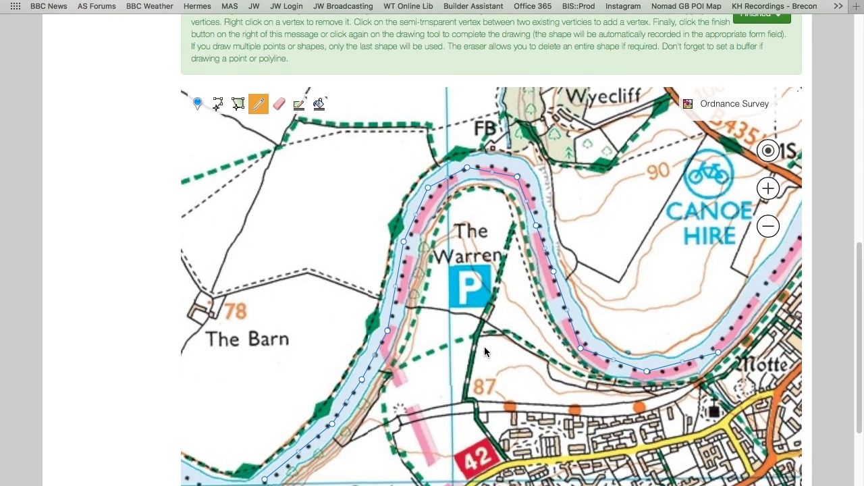
pyautogui.moveTo(364, 382); pyautogui.dragTo(414, 393)
pyautogui.moveTo(399, 365); pyautogui.dragTo(363, 380)
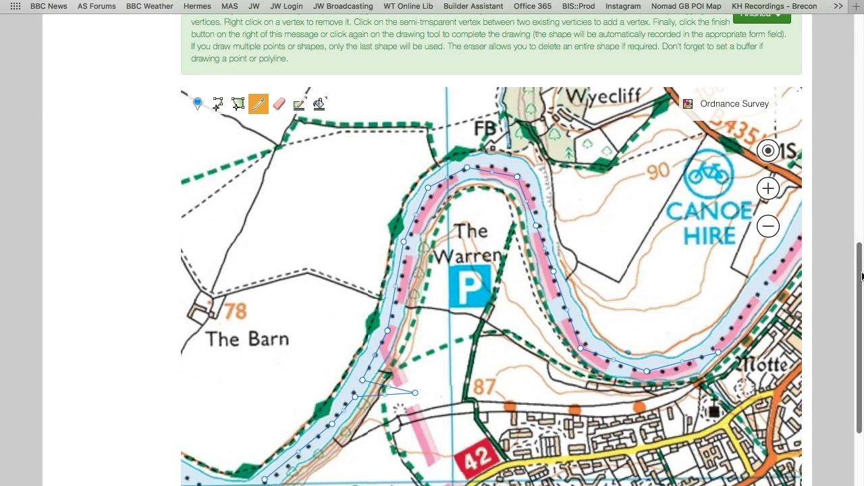
pyautogui.scroll(3, 861, 275)
pyautogui.click(757, 104)
pyautogui.moveTo(757, 108)
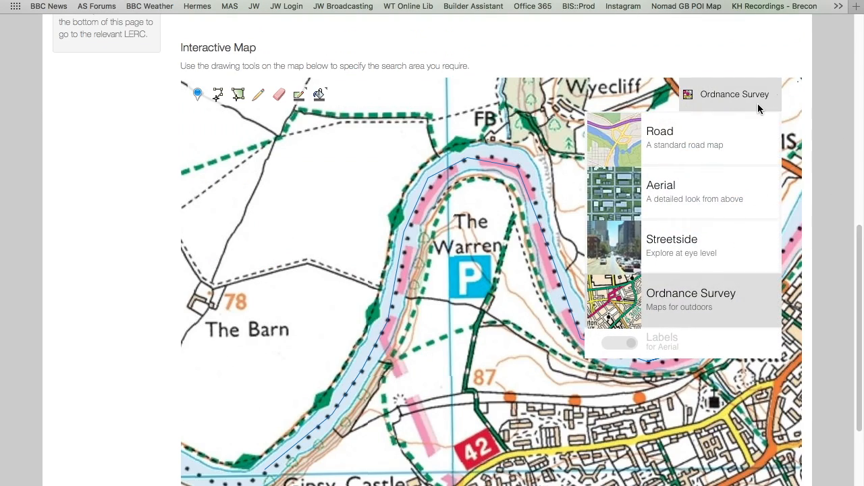
# Step: Erase the polyline from the map and review the search form's polyline and buffer fields
pyautogui.scroll(1, 856, 267)
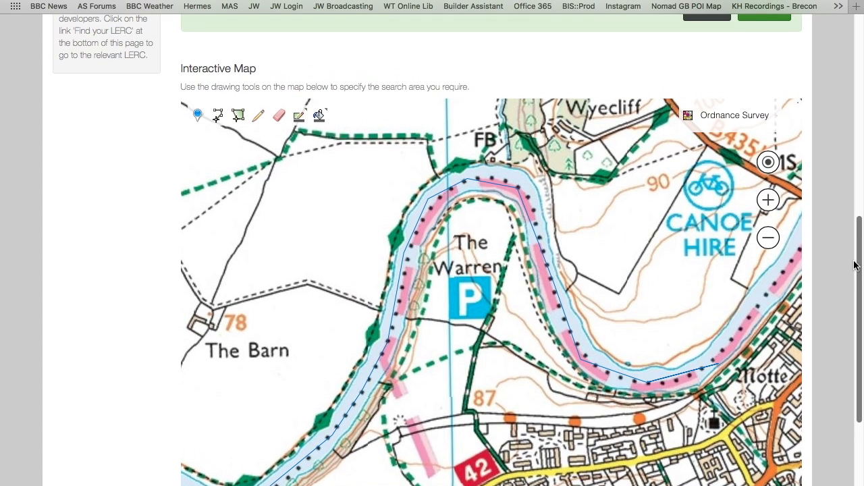
pyautogui.click(281, 118)
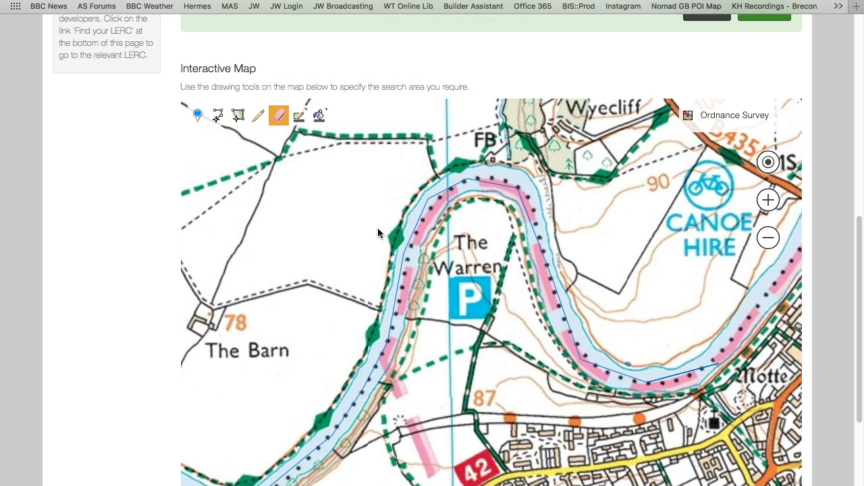
pyautogui.click(408, 253)
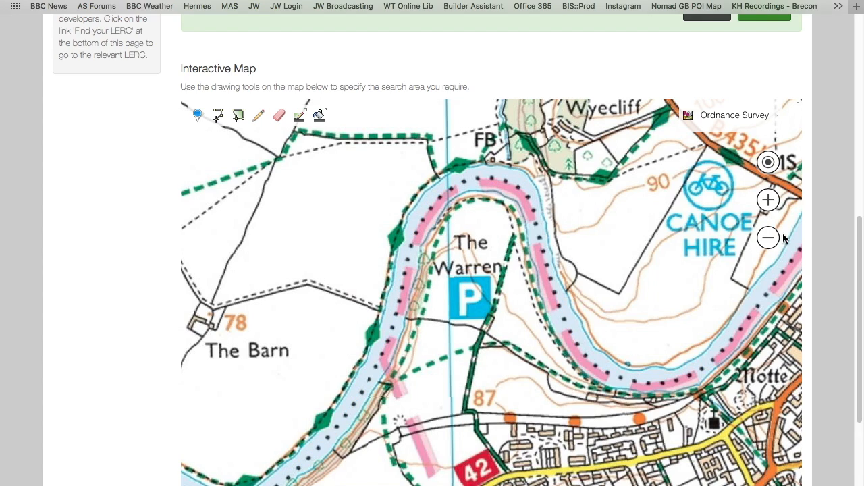
pyautogui.moveTo(860, 304); pyautogui.dragTo(850, 235)
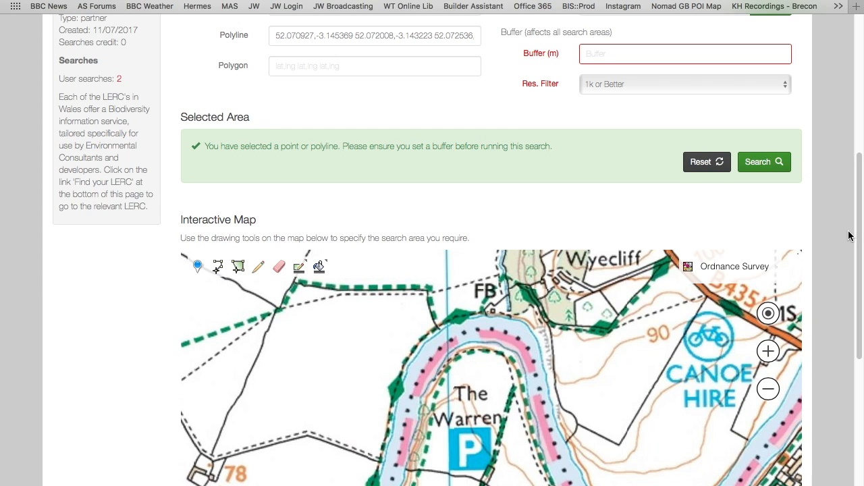
pyautogui.scroll(5, 851, 216)
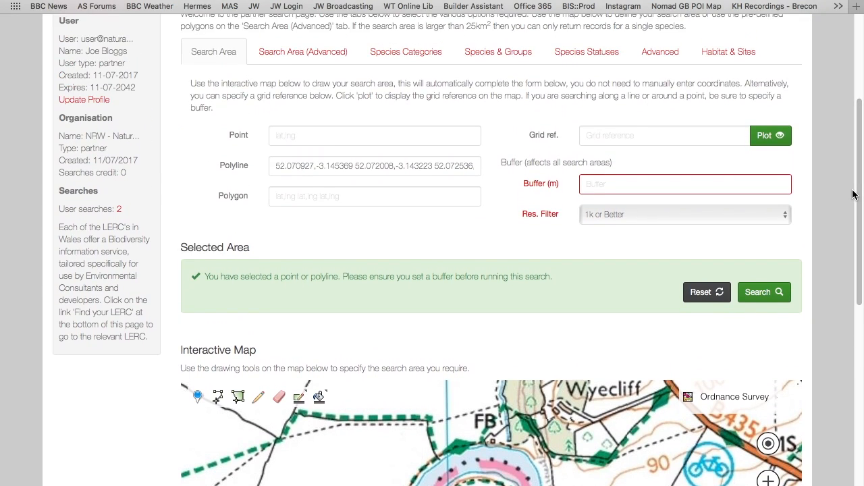